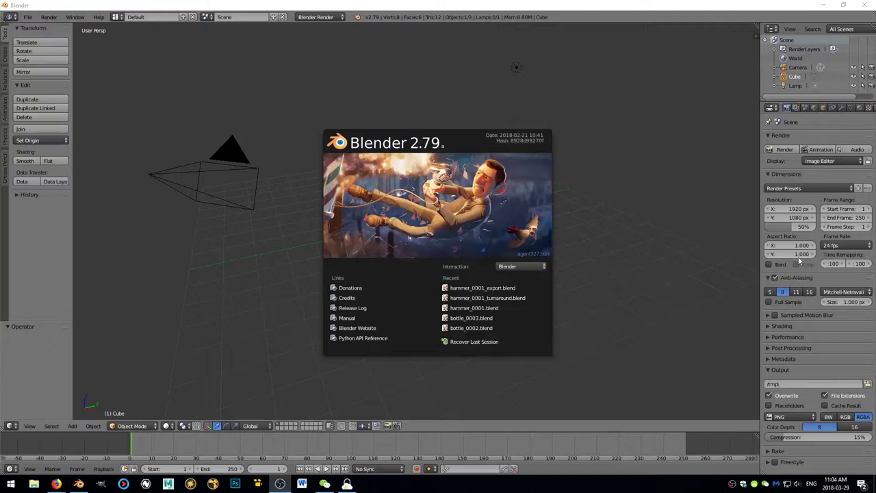
Close the splash screen and delete every object in the default scene.
{"action": "left_click", "coordinate": [800, 260]}
{"action": "key", "text": "a"}
{"action": "key", "text": "Delete"}
Add an eight-sided cylinder and stretch it to 2.5 along Z.
{"action": "key", "text": "shift+a"}
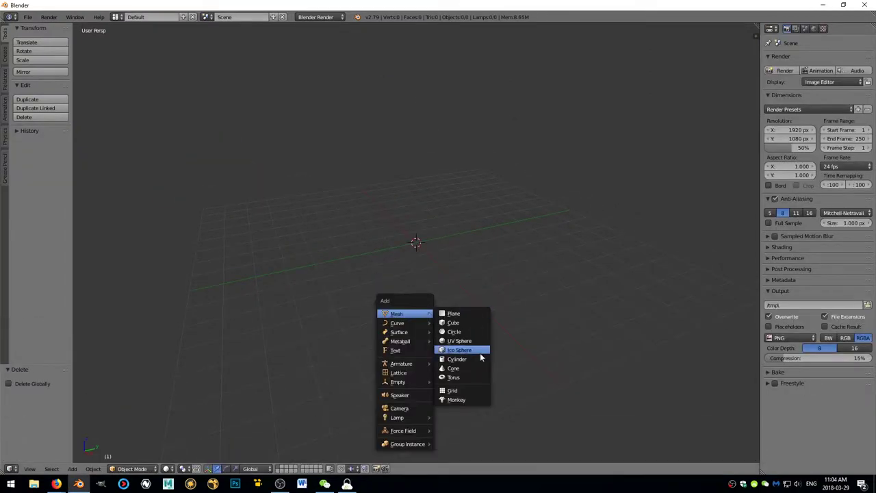
{"action": "left_click", "coordinate": [479, 359]}
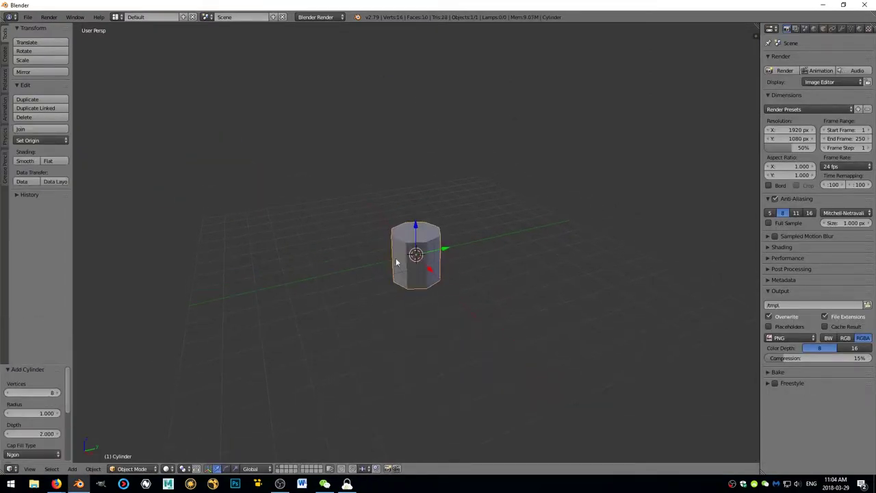
{"action": "type", "text": "sz2.5"}
{"action": "key", "text": "Return"}
{"action": "middle_click_drag", "start_coordinate": [574, 254], "coordinate": [455, 304]}
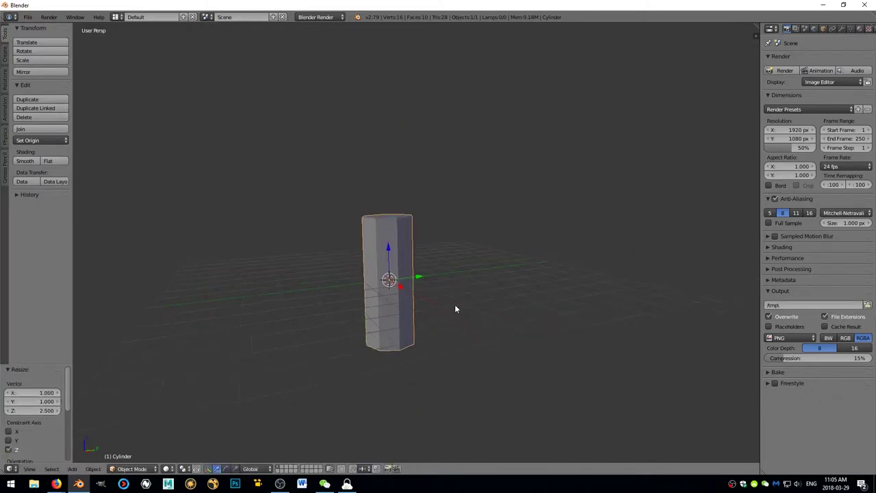
Add a UV sphere, lower it to the cylinder's bottom, and delete its upper half.
{"action": "key", "text": "shift+a"}
{"action": "left_click", "coordinate": [516, 258]}
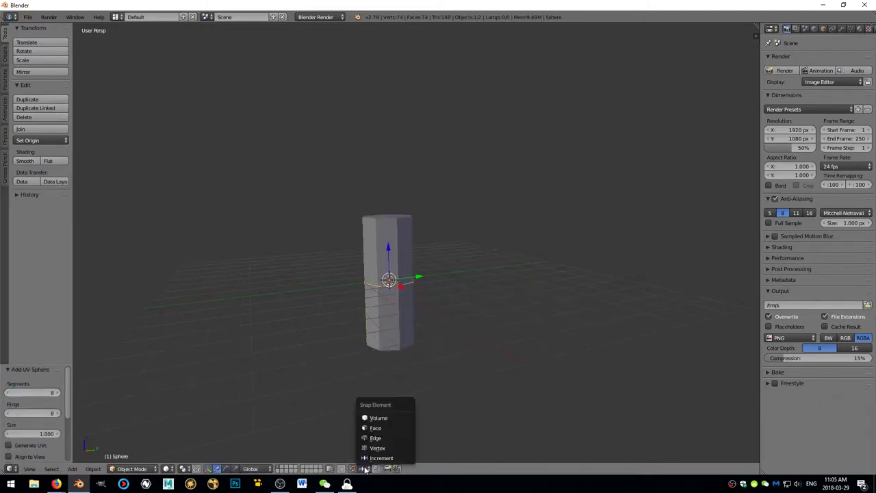
{"action": "key", "text": "g"}
{"action": "key", "text": "z"}
{"action": "scroll", "coordinate": [394, 307], "scroll_direction": "up", "scroll_amount": 3}
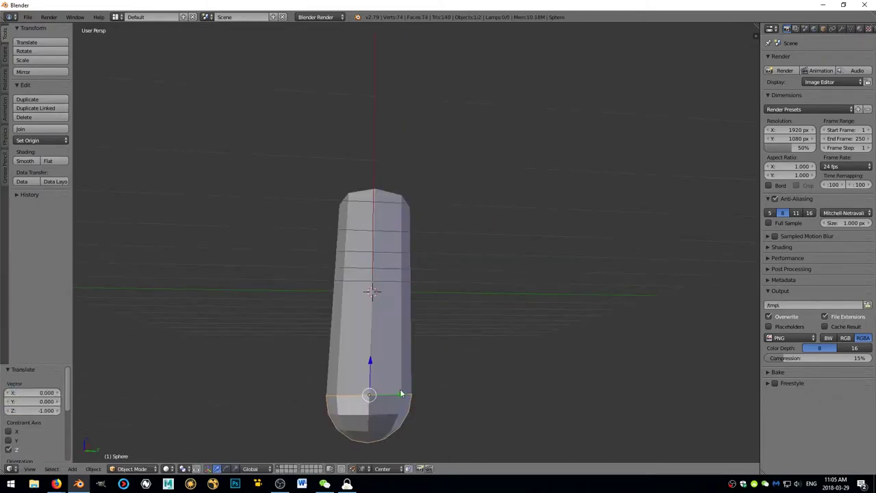
{"action": "key", "text": "Tab"}
{"action": "scroll", "coordinate": [401, 395], "scroll_direction": "up", "scroll_amount": 2}
{"action": "middle_click_drag", "start_coordinate": [411, 395], "coordinate": [429, 303], "text": "shift"}
{"action": "right_click", "coordinate": [455, 341], "text": "alt"}
{"action": "key", "text": "z"}
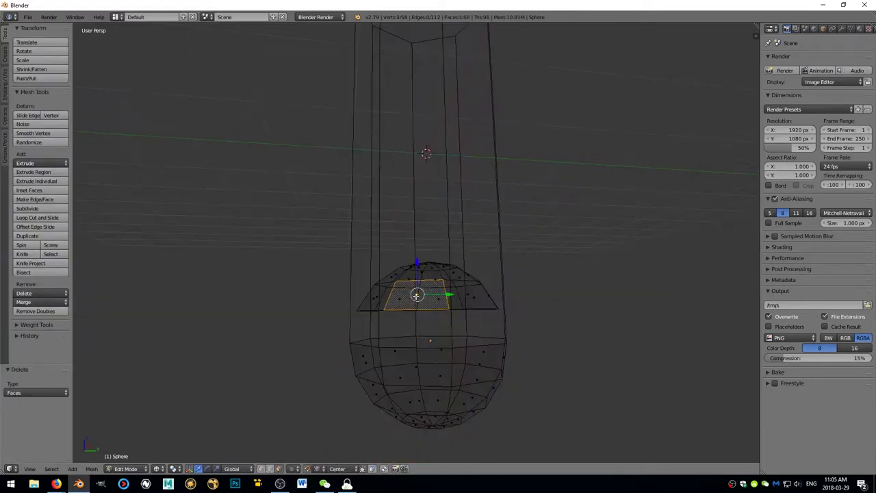
{"action": "key", "text": "Tab"}
Delete the cylinder's bottom face.
{"action": "right_click", "coordinate": [368, 305]}
{"action": "key", "text": "Tab"}
{"action": "key", "text": "x"}
{"action": "left_click", "coordinate": [435, 312]}
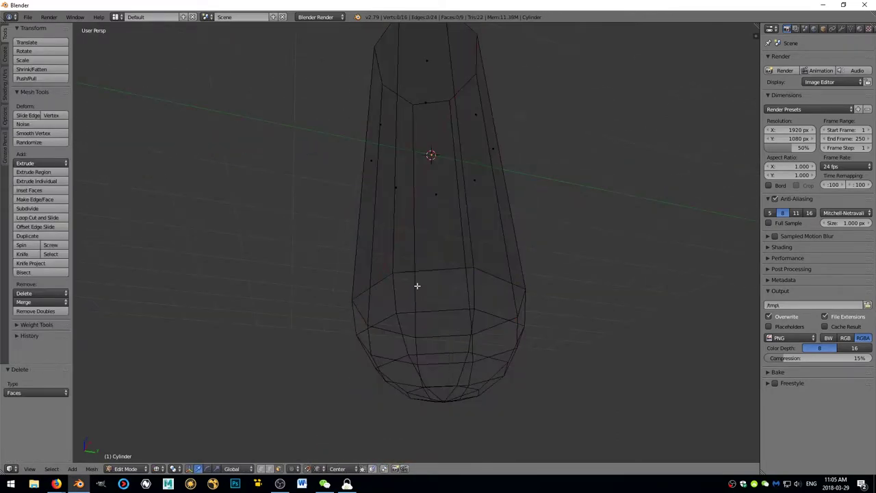
{"action": "key", "text": "z"}
{"action": "scroll", "coordinate": [463, 283], "scroll_direction": "up", "scroll_amount": 2}
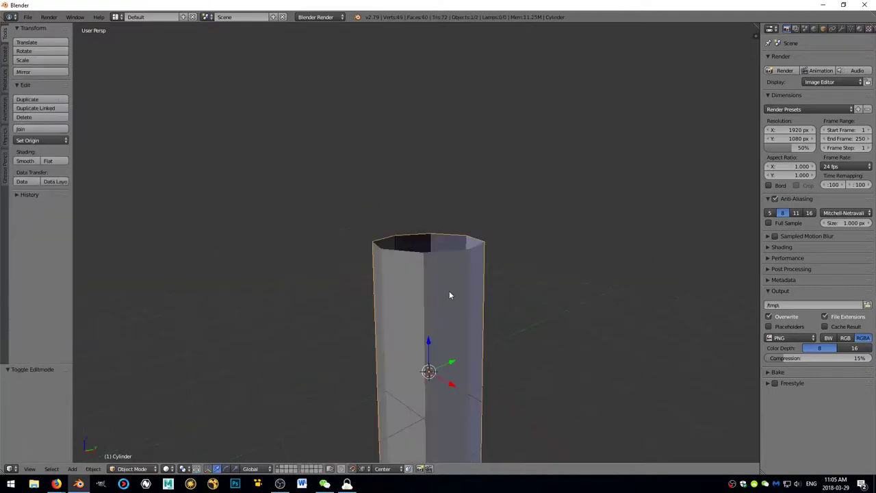
{"action": "key", "text": "Tab"}
Join the cylinder and half-sphere into one mesh and merge duplicate vertices at the seam.
{"action": "right_click", "coordinate": [422, 424]}
{"action": "key", "text": "Tab"}
{"action": "key", "text": "a"}
{"action": "key", "text": "w"}
{"action": "left_click", "coordinate": [536, 288]}
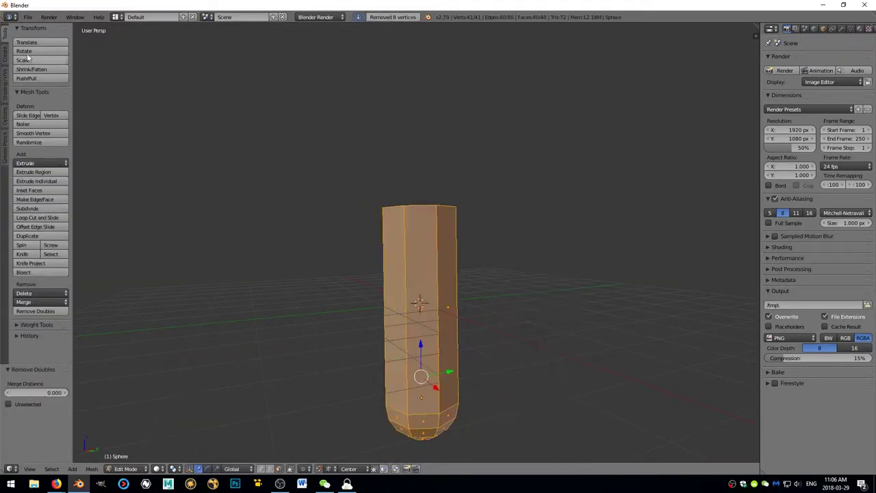
{"action": "left_click", "coordinate": [5, 123]}
{"action": "key", "text": "Tab"}
{"action": "scroll", "coordinate": [415, 234], "scroll_direction": "up", "scroll_amount": 2}
{"action": "key", "text": "Tab"}
Add a loop cut near the handle's top and raise the top edge loop in side view.
{"action": "key", "text": "ctrl+r"}
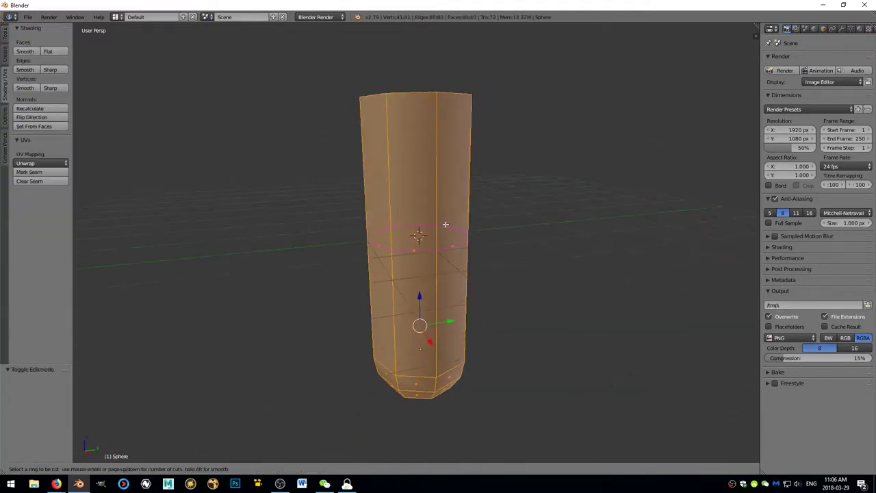
{"action": "left_click_drag", "start_coordinate": [404, 268], "coordinate": [414, 140]}
{"action": "key", "text": "KP_3"}
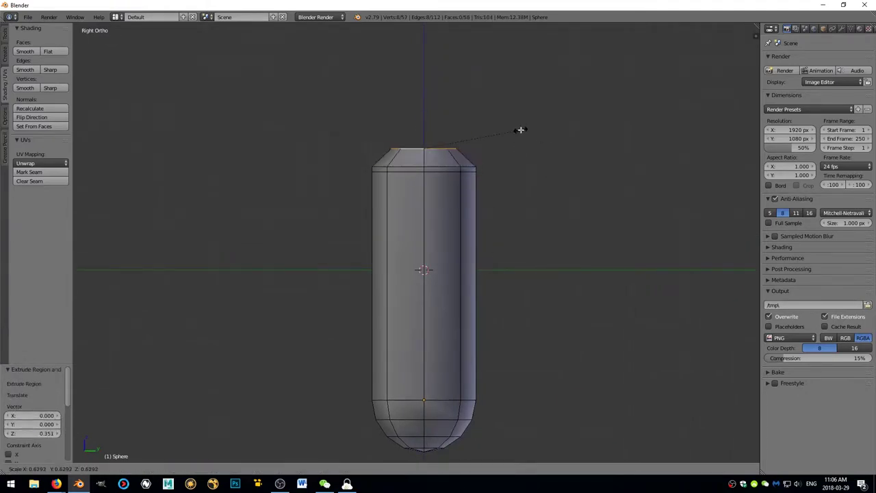
{"action": "middle_click_drag", "start_coordinate": [527, 131], "coordinate": [520, 169], "text": "shift"}
{"action": "key", "text": "g"}
{"action": "left_click", "coordinate": [421, 116]}
Extrude the top upward into a 0.75 narrowed waist and bevel the waist loop.
{"action": "key", "text": "e"}
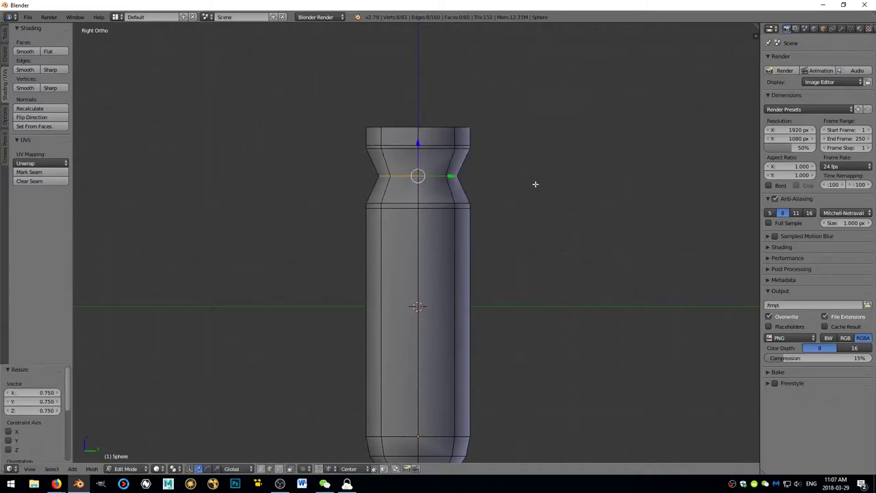
{"action": "key", "text": "ctrl+b"}
{"action": "middle_click_drag", "start_coordinate": [356, 331], "coordinate": [388, 298], "text": "shift"}
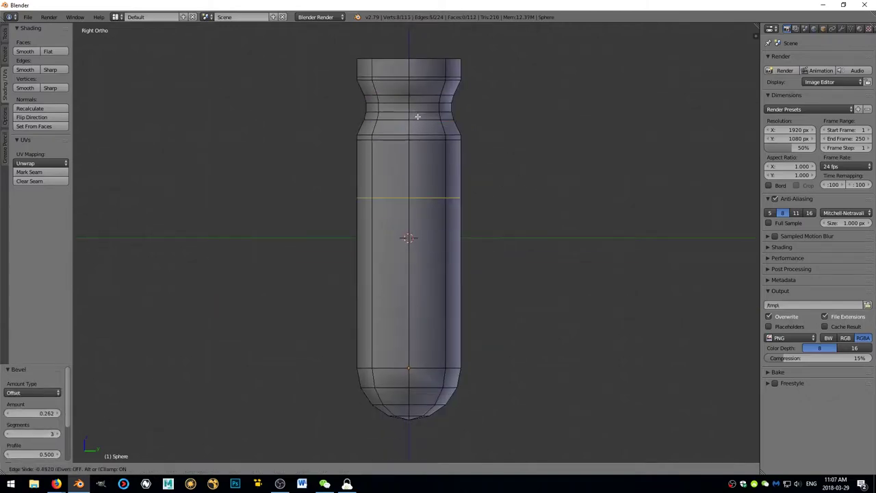
{"action": "left_click", "coordinate": [433, 64]}
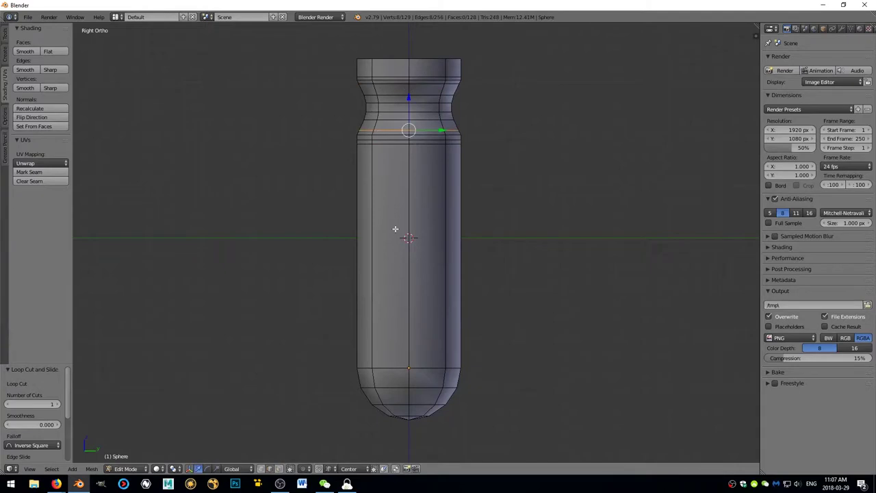
{"action": "mouse_move", "coordinate": [395, 229]}
{"action": "middle_mouse_down"}
{"action": "mouse_move", "coordinate": [424, 253]}
{"action": "mouse_move", "coordinate": [548, 251]}
{"action": "middle_mouse_up"}
{"action": "left_click", "coordinate": [429, 258], "text": "alt"}
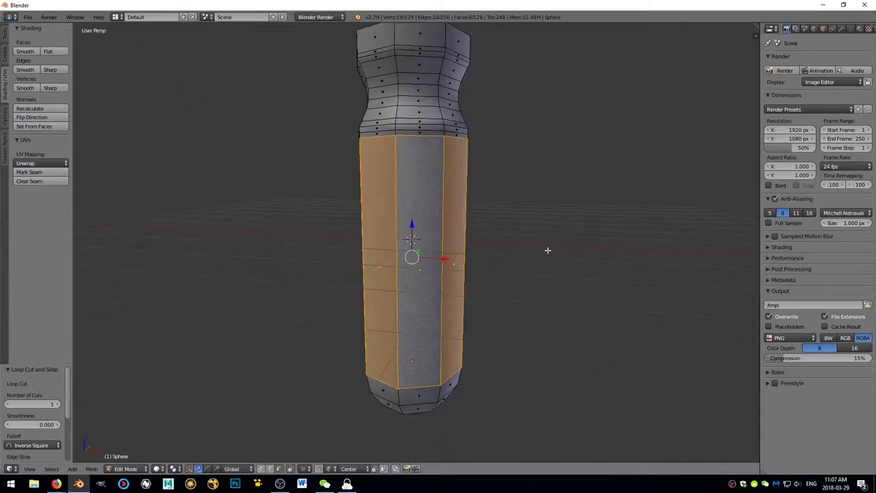
Inset each side face individually with a narrow border.
{"action": "key", "text": "i"}
{"action": "left_click", "coordinate": [115, 414]}
{"action": "scroll", "coordinate": [41, 409], "scroll_direction": "down", "scroll_amount": 2}
{"action": "left_click", "coordinate": [9, 456]}
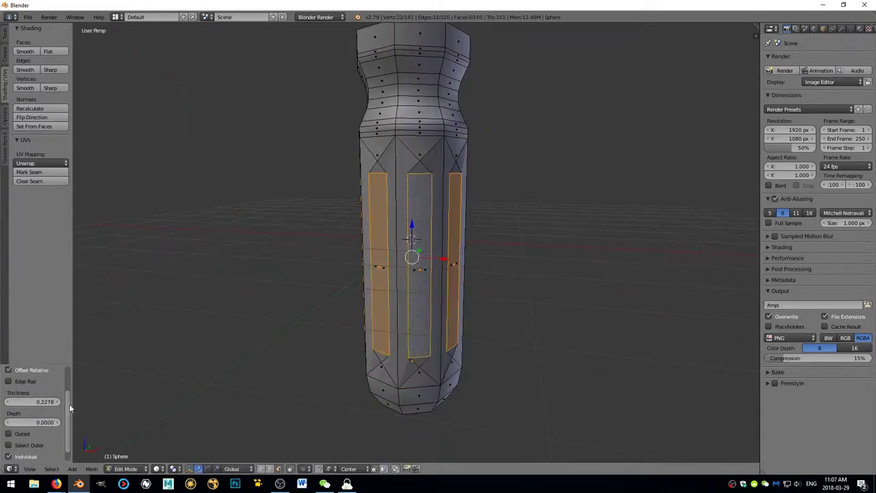
{"action": "left_click_drag", "start_coordinate": [41, 438], "coordinate": [28, 438]}
{"action": "middle_click_drag", "start_coordinate": [493, 267], "coordinate": [552, 265]}
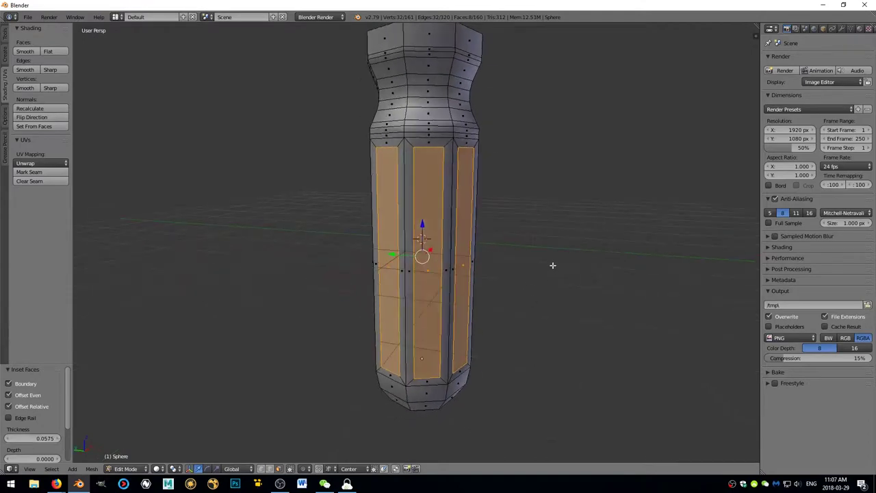
Extrude the panels inward along their normals into flutes, then inset them again with a 0.04 rim.
{"action": "key", "text": "alt+e"}
{"action": "left_click", "coordinate": [547, 288]}
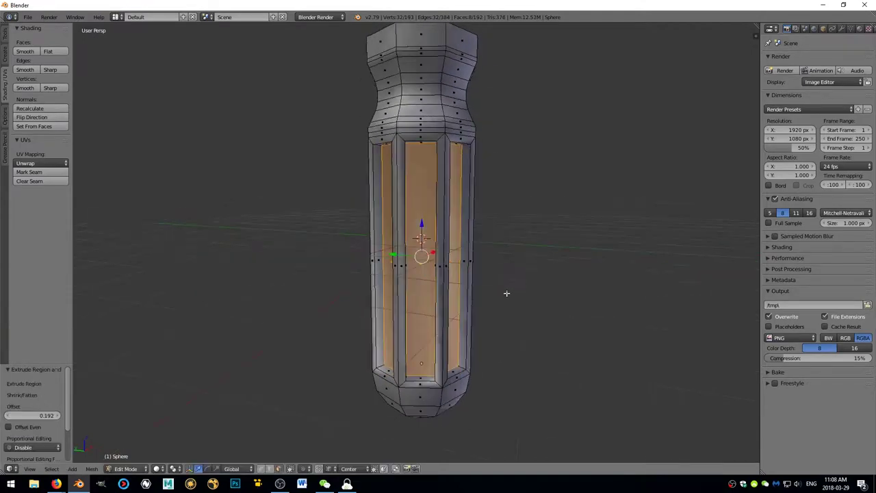
{"action": "left_click", "coordinate": [473, 293]}
{"action": "middle_click_drag", "start_coordinate": [473, 293], "coordinate": [545, 291]}
{"action": "scroll", "coordinate": [546, 292], "scroll_direction": "up", "scroll_amount": 2}
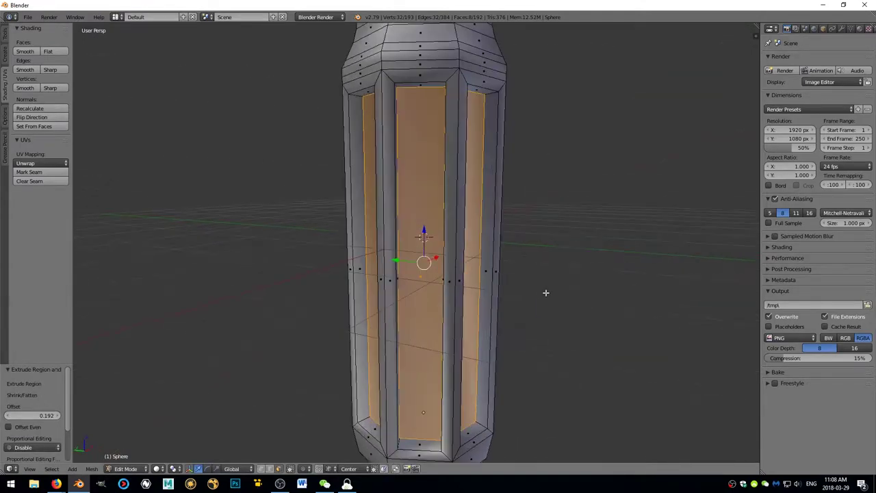
{"action": "key", "text": "i"}
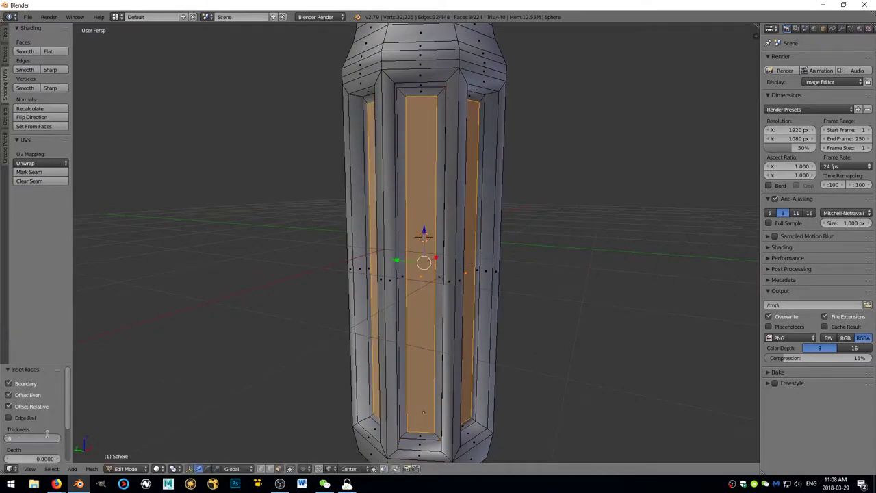
{"action": "scroll", "coordinate": [425, 217], "scroll_direction": "up", "scroll_amount": 3}
{"action": "right_click", "coordinate": [401, 226]}
Reposition the flute corner vertices along the handle's grooves.
{"action": "middle_click_drag", "start_coordinate": [401, 226], "coordinate": [358, 241]}
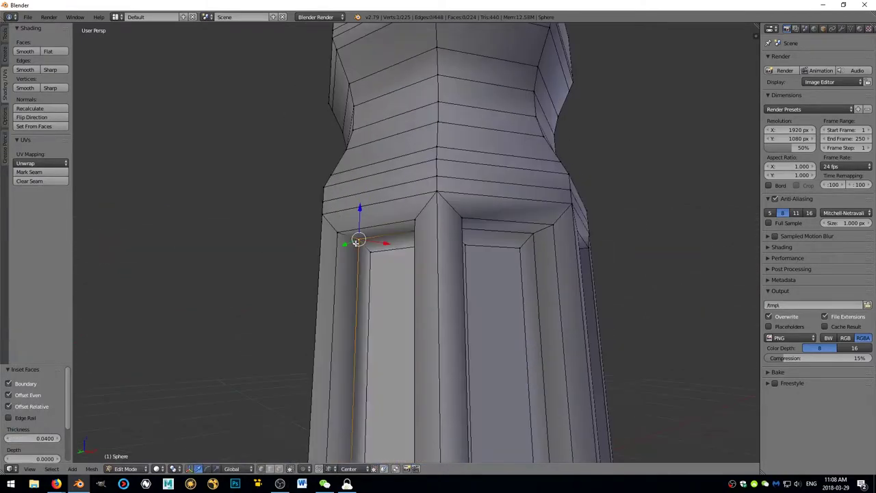
{"action": "mouse_move", "coordinate": [319, 469]}
{"action": "middle_mouse_down"}
{"action": "mouse_move", "coordinate": [473, 226]}
{"action": "mouse_move", "coordinate": [358, 240]}
{"action": "mouse_move", "coordinate": [471, 225]}
{"action": "mouse_move", "coordinate": [479, 185]}
{"action": "middle_mouse_up"}
{"action": "key", "text": "g"}
{"action": "left_click", "coordinate": [484, 233]}
{"action": "key", "text": "g"}
{"action": "left_click", "coordinate": [390, 231]}
{"action": "key", "text": "g"}
{"action": "left_click", "coordinate": [472, 221]}
{"action": "key", "text": "g"}
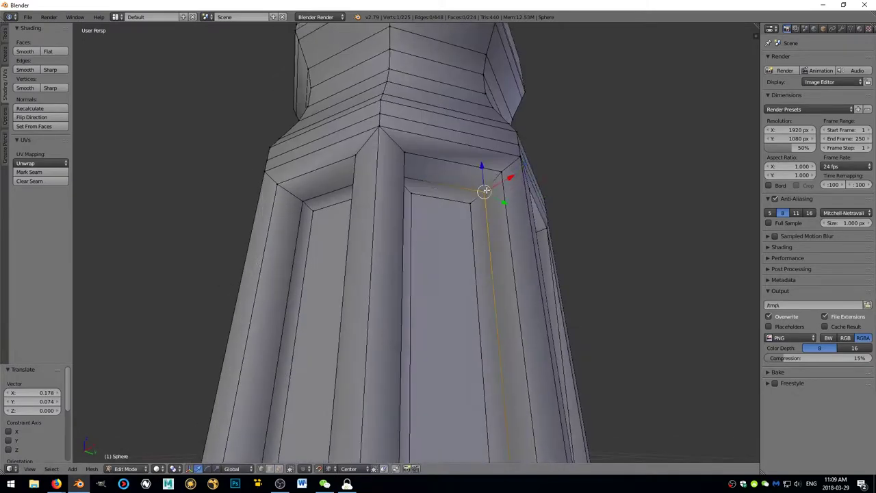
{"action": "left_click", "coordinate": [326, 182]}
{"action": "mouse_move", "coordinate": [326, 182]}
{"action": "middle_mouse_down"}
{"action": "mouse_move", "coordinate": [425, 183]}
{"action": "mouse_move", "coordinate": [409, 216]}
{"action": "mouse_move", "coordinate": [459, 243]}
{"action": "mouse_move", "coordinate": [509, 249]}
{"action": "mouse_move", "coordinate": [385, 254]}
{"action": "middle_mouse_up"}
{"action": "key", "text": "g"}
{"action": "left_click", "coordinate": [410, 198]}
Adjust the groove corner vertices near the handle's base.
{"action": "key", "text": "g"}
{"action": "left_click", "coordinate": [480, 232]}
{"action": "key", "text": "g"}
{"action": "left_click", "coordinate": [493, 246]}
{"action": "key", "text": "g"}
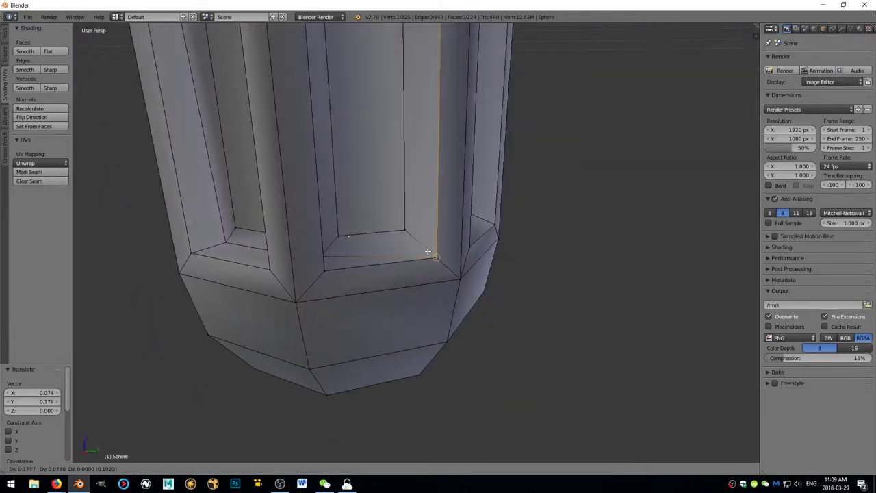
{"action": "left_click", "coordinate": [342, 239]}
{"action": "scroll", "coordinate": [429, 305], "scroll_direction": "up", "scroll_amount": 3}
{"action": "mouse_move", "coordinate": [430, 305]}
{"action": "middle_mouse_down"}
{"action": "mouse_move", "coordinate": [480, 308]}
{"action": "mouse_move", "coordinate": [333, 248]}
{"action": "mouse_move", "coordinate": [238, 262]}
{"action": "mouse_move", "coordinate": [328, 242]}
{"action": "middle_mouse_up"}
{"action": "key", "text": "g"}
{"action": "left_click", "coordinate": [479, 305]}
{"action": "key", "text": "g"}
{"action": "left_click", "coordinate": [274, 256]}
Remove the 32 duplicate vertices across the handle and fill the open vertex loop with a face.
{"action": "key", "text": "a"}
{"action": "key", "text": "w"}
{"action": "left_click", "coordinate": [328, 242]}
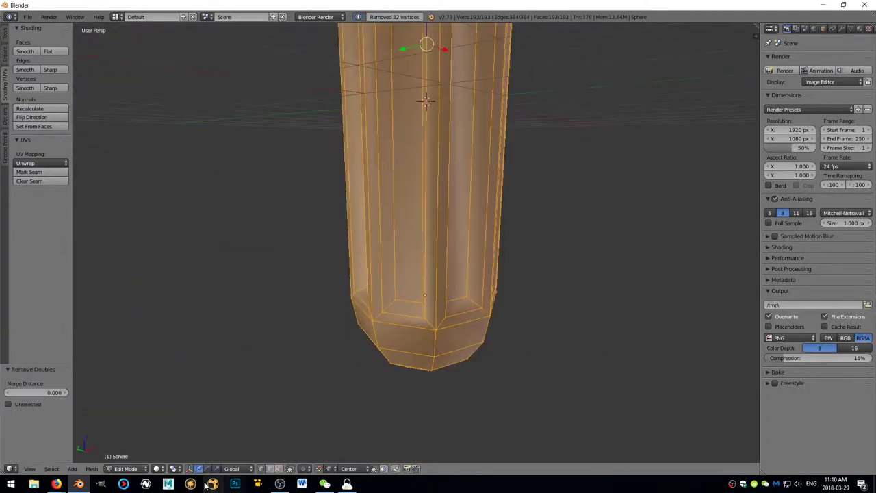
{"action": "key", "text": "f"}
{"action": "mouse_move", "coordinate": [408, 251]}
{"action": "middle_mouse_down"}
{"action": "mouse_move", "coordinate": [358, 187]}
{"action": "mouse_move", "coordinate": [487, 221]}
{"action": "middle_mouse_up"}
Bevel the groove panel edge loops with 3 segments.
{"action": "right_click", "coordinate": [355, 187], "text": "alt+shift"}
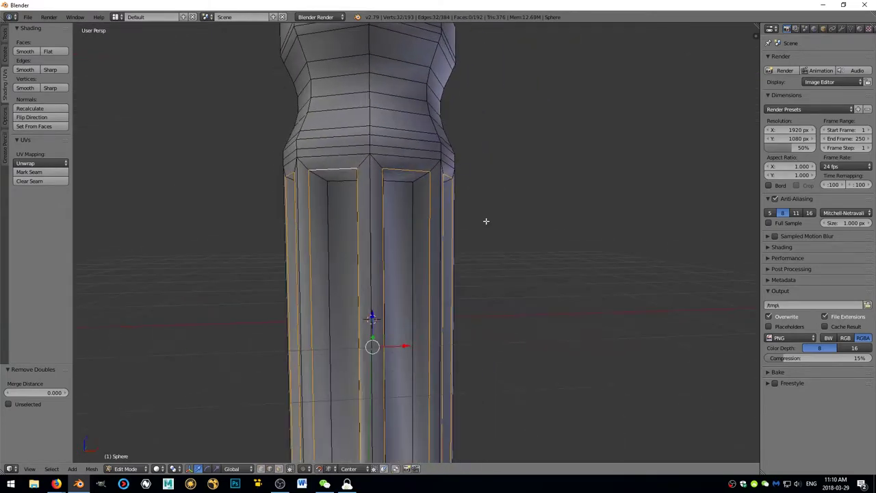
{"action": "key", "text": "ctrl+b"}
{"action": "left_click", "coordinate": [493, 219]}
{"action": "scroll", "coordinate": [319, 438], "scroll_direction": "down", "scroll_amount": 2}
{"action": "right_click", "coordinate": [397, 307], "text": "alt"}
{"action": "middle_click_drag", "start_coordinate": [397, 307], "coordinate": [480, 301], "text": "shift"}
Add a Subdivision Surface modifier to the handle and preview it at level 2.
{"action": "key", "text": "Tab"}
{"action": "left_click", "coordinate": [841, 29]}
{"action": "left_click", "coordinate": [818, 59]}
{"action": "left_click", "coordinate": [701, 210]}
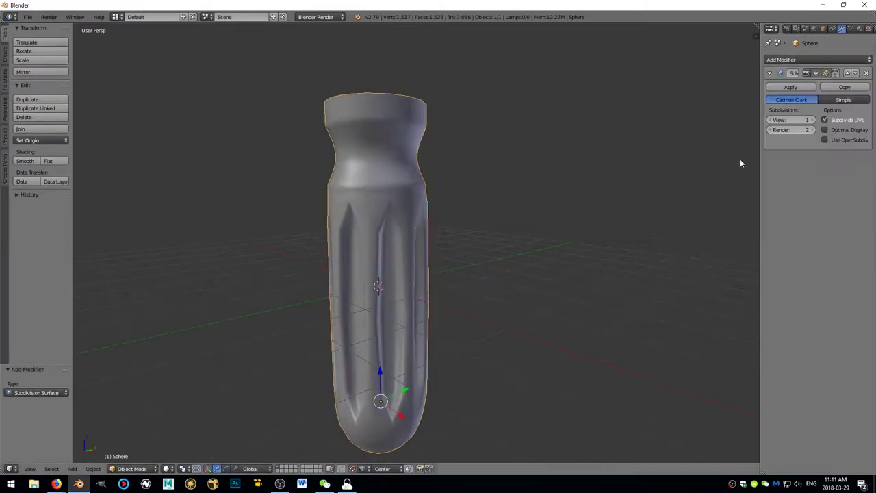
{"action": "key", "text": "Tab"}
{"action": "key", "text": "ctrl+0"}
{"action": "scroll", "coordinate": [391, 254], "scroll_direction": "up", "scroll_amount": 3}
{"action": "scroll", "coordinate": [432, 254], "scroll_direction": "up", "scroll_amount": 2}
{"action": "mouse_move", "coordinate": [433, 254]}
{"action": "middle_mouse_down"}
{"action": "mouse_move", "coordinate": [454, 251]}
{"action": "mouse_move", "coordinate": [418, 259]}
{"action": "middle_mouse_up"}
{"action": "key", "text": "a"}
{"action": "key", "text": "ctrl+2"}
Add a supporting edge loop and slide it along the handle.
{"action": "key", "text": "ctrl+r"}
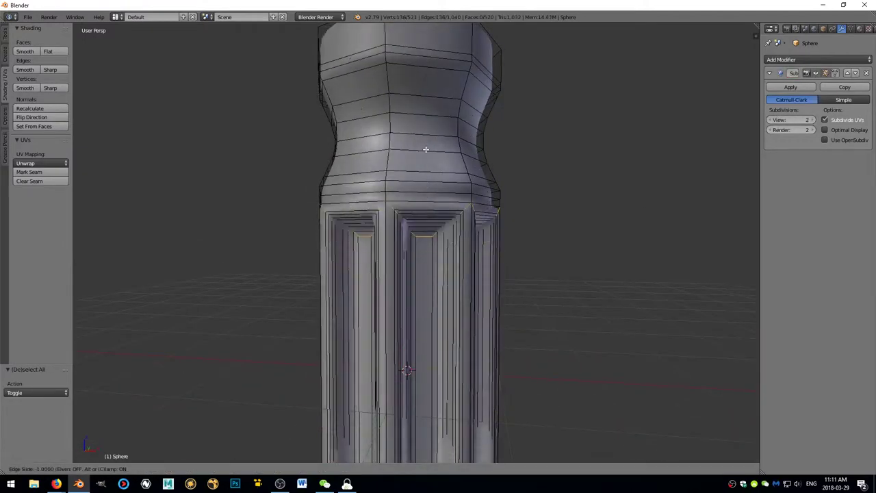
{"action": "left_click", "coordinate": [419, 165]}
{"action": "scroll", "coordinate": [467, 367], "scroll_direction": "down", "scroll_amount": 2}
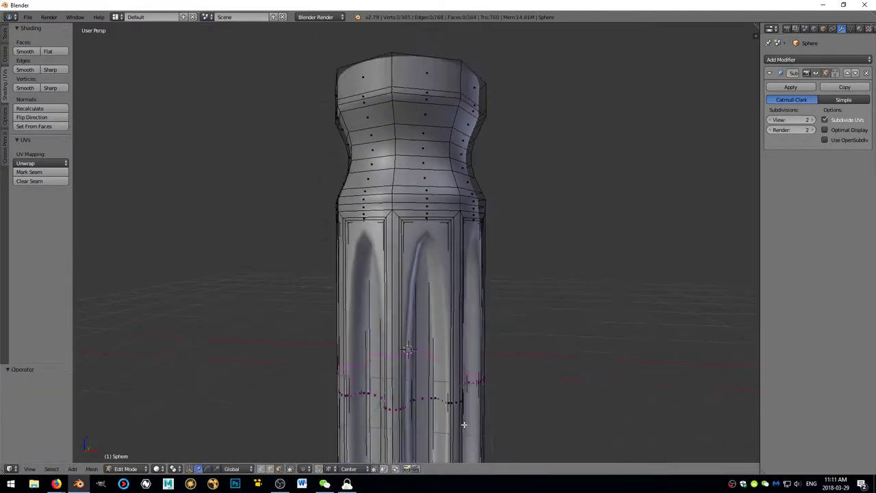
{"action": "key", "text": "g"}
{"action": "key", "text": "g"}
{"action": "middle_click_drag", "start_coordinate": [414, 357], "coordinate": [449, 303]}
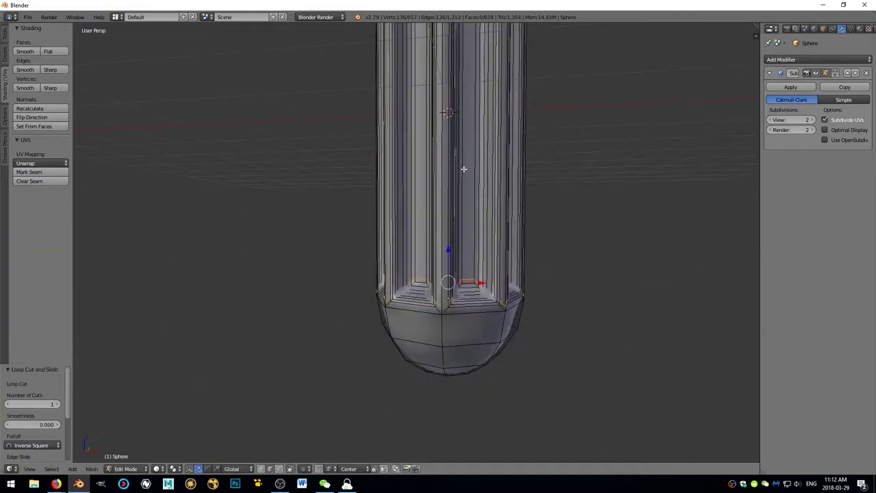
{"action": "scroll", "coordinate": [463, 169], "scroll_direction": "down", "scroll_amount": 2}
Check the smoothed handle by switching between level-2 and level-0 subdivision previews.
{"action": "key", "text": "Tab"}
{"action": "mouse_move", "coordinate": [379, 228]}
{"action": "middle_mouse_down"}
{"action": "mouse_move", "coordinate": [458, 156]}
{"action": "mouse_move", "coordinate": [493, 291]}
{"action": "mouse_move", "coordinate": [744, 169]}
{"action": "middle_mouse_up"}
{"action": "scroll", "coordinate": [493, 291], "scroll_direction": "up", "scroll_amount": 2}
{"action": "key", "text": "ctrl+0"}
{"action": "key", "text": "Tab"}
{"action": "scroll", "coordinate": [467, 195], "scroll_direction": "up", "scroll_amount": 2}
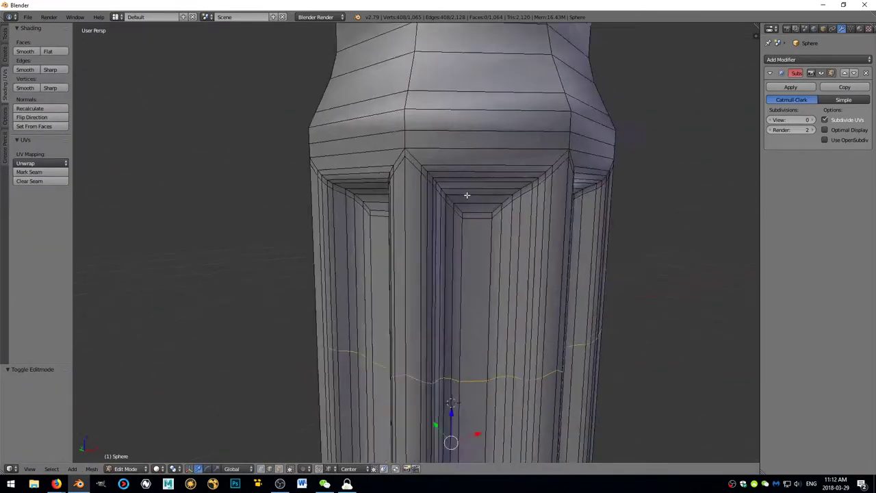
{"action": "mouse_move", "coordinate": [467, 195]}
{"action": "middle_mouse_down"}
{"action": "mouse_move", "coordinate": [485, 220]}
{"action": "mouse_move", "coordinate": [519, 186]}
{"action": "mouse_move", "coordinate": [496, 196]}
{"action": "middle_mouse_up"}
{"action": "scroll", "coordinate": [485, 219], "scroll_direction": "down", "scroll_amount": 2}
{"action": "scroll", "coordinate": [446, 264], "scroll_direction": "down", "scroll_amount": 2}
{"action": "key", "text": "Tab"}
{"action": "key", "text": "ctrl+2"}
{"action": "key", "text": "ctrl+0"}
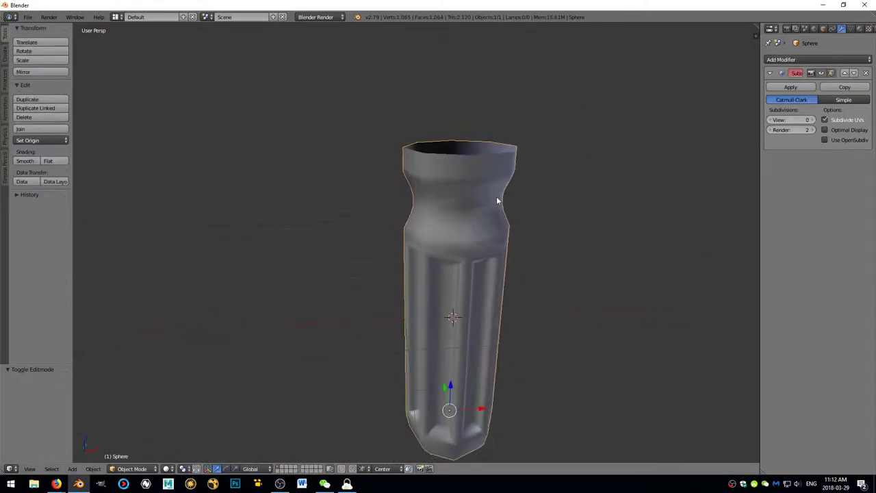
{"action": "key", "text": "Tab"}
{"action": "scroll", "coordinate": [496, 196], "scroll_direction": "up", "scroll_amount": 2}
Shrink the handle's top ring inward and select the geometry that will form the shaft.
{"action": "key", "text": "s"}
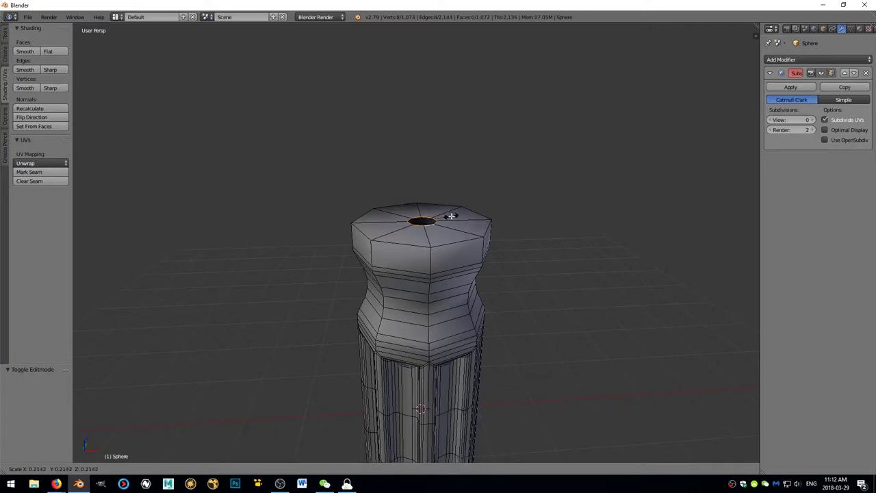
{"action": "key", "text": "KP_3"}
{"action": "scroll", "coordinate": [504, 288], "scroll_direction": "up", "scroll_amount": 3}
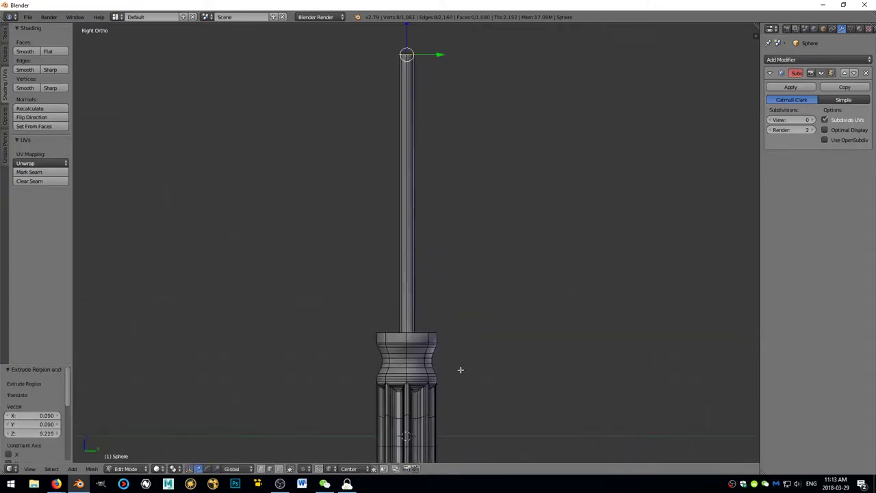
{"action": "middle_click_drag", "start_coordinate": [459, 367], "coordinate": [489, 273]}
{"action": "key", "text": "ctrl+KP_Add"}
{"action": "key", "text": "p"}
{"action": "left_click", "coordinate": [479, 272]}
Add an edge loop near the top of the handle.
{"action": "scroll", "coordinate": [489, 278], "scroll_direction": "up", "scroll_amount": 3}
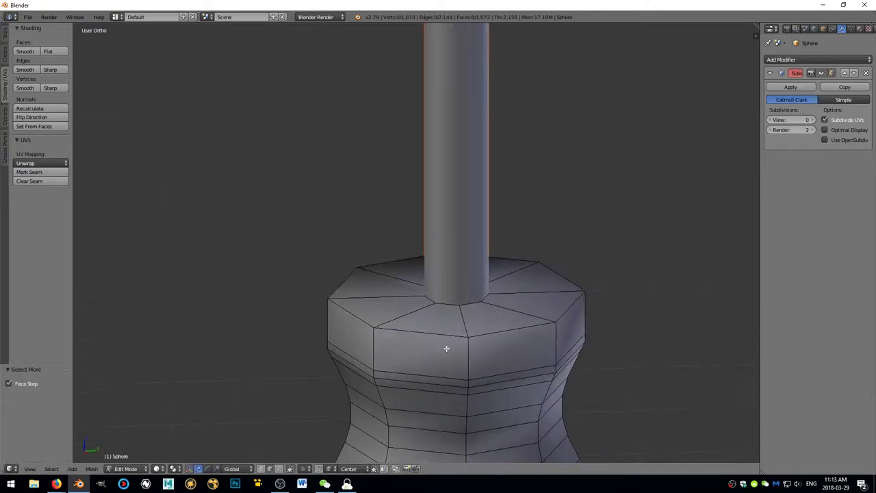
{"action": "key", "text": "ctrl+r"}
{"action": "left_click", "coordinate": [471, 343]}
{"action": "left_click", "coordinate": [458, 358]}
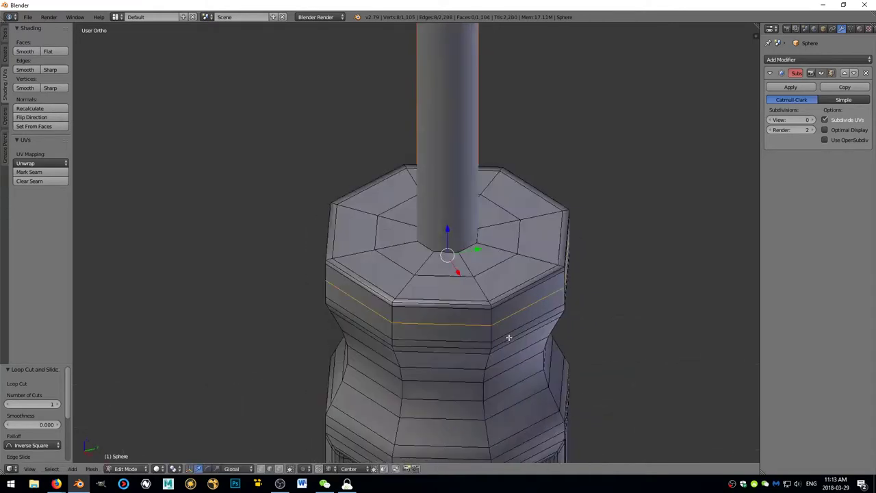
{"action": "key", "text": "Tab"}
{"action": "scroll", "coordinate": [492, 315], "scroll_direction": "up", "scroll_amount": 2}
{"action": "key", "text": "Tab"}
In wireframe, merge the ring's vertices at centre and move the shaft piece down into the handle.
{"action": "key", "text": "z"}
{"action": "key", "text": "p"}
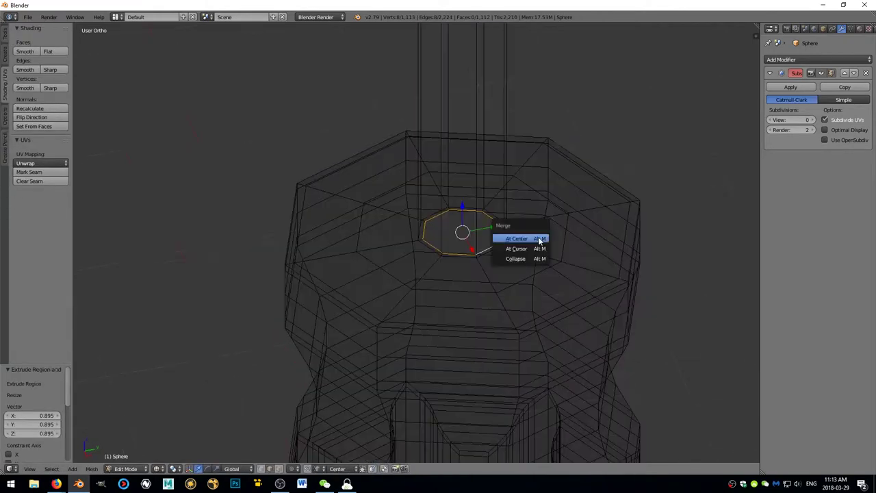
{"action": "left_click", "coordinate": [499, 235]}
{"action": "scroll", "coordinate": [499, 225], "scroll_direction": "down", "scroll_amount": 3}
{"action": "left_click_drag", "start_coordinate": [450, 209], "coordinate": [465, 359]}
{"action": "key", "text": "KP_3"}
{"action": "scroll", "coordinate": [447, 215], "scroll_direction": "down", "scroll_amount": 4}
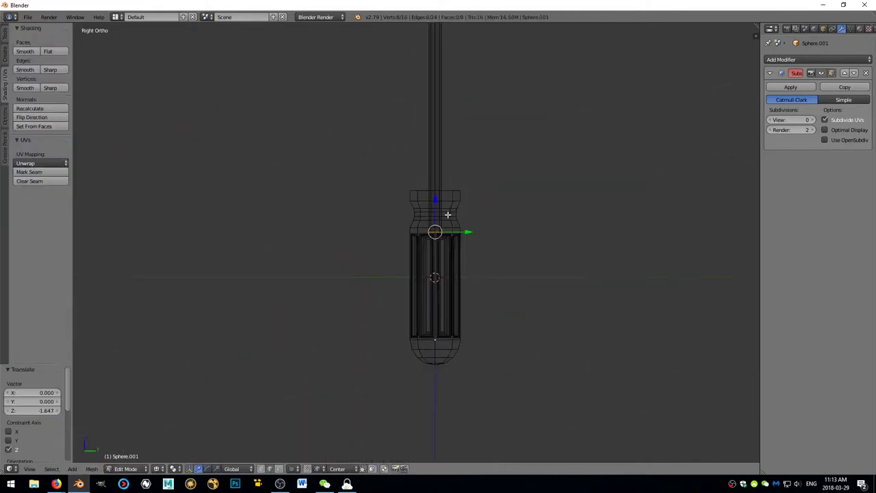
{"action": "left_click", "coordinate": [445, 318]}
{"action": "scroll", "coordinate": [445, 322], "scroll_direction": "up", "scroll_amount": 6}
{"action": "key", "text": "Tab"}
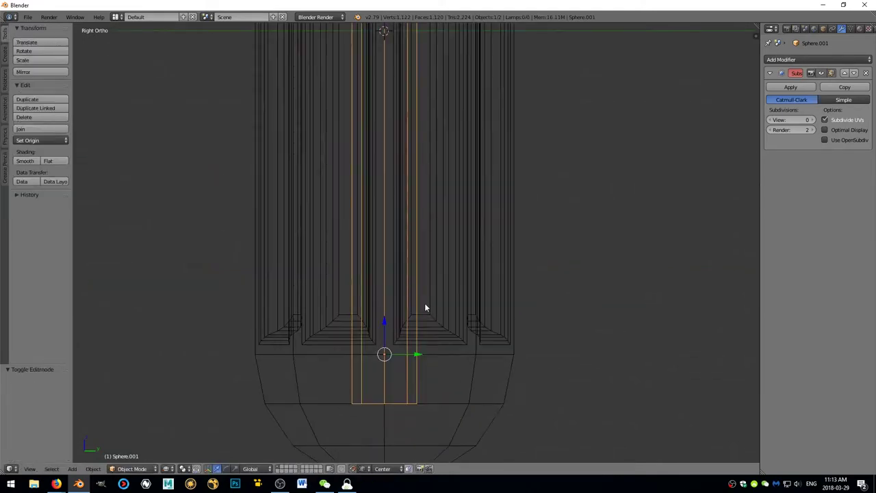
Close the thin shaft's tip by merging its end ring At Center.
{"action": "right_click", "coordinate": [425, 307]}
{"action": "key", "text": "Tab"}
{"action": "middle_click_drag", "start_coordinate": [521, 287], "coordinate": [564, 245]}
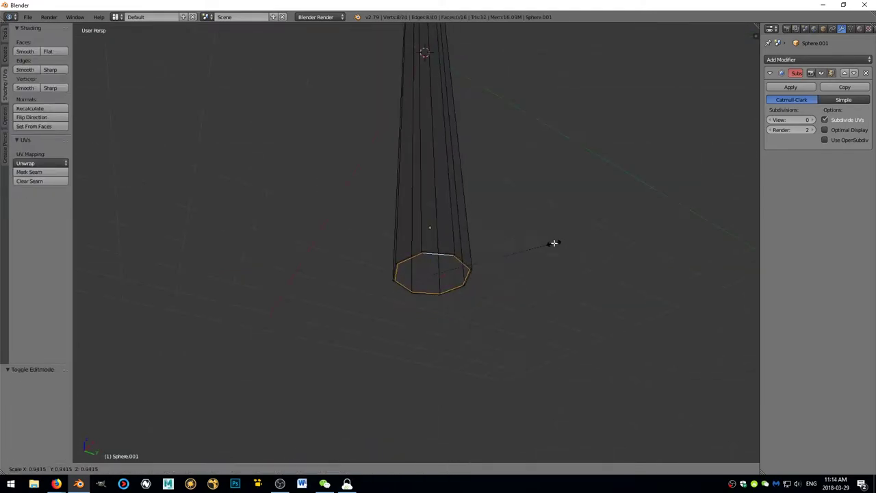
{"action": "left_click", "coordinate": [479, 257]}
{"action": "key", "text": "alt+m"}
{"action": "left_click", "coordinate": [520, 254]}
{"action": "scroll", "coordinate": [464, 207], "scroll_direction": "down", "scroll_amount": 2}
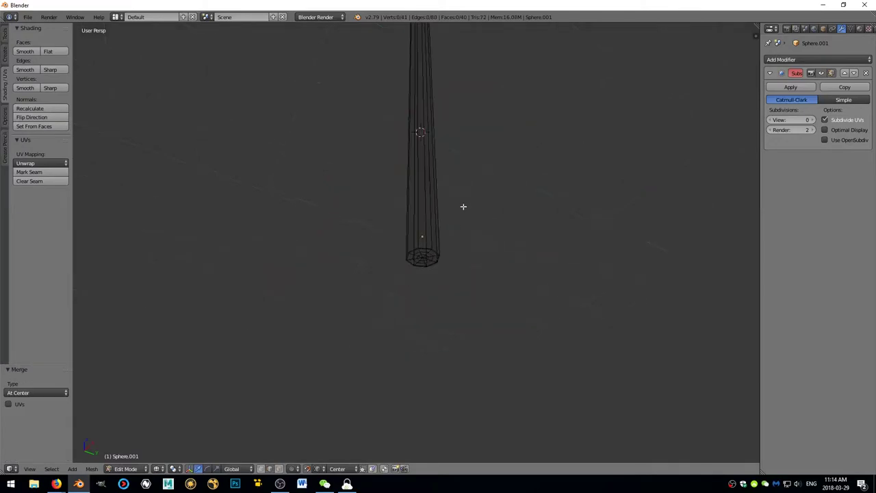
Move the merged end ring along Z down the shaft.
{"action": "key", "text": "g"}
{"action": "key", "text": "z"}
{"action": "left_click", "coordinate": [404, 328]}
{"action": "scroll", "coordinate": [438, 212], "scroll_direction": "up", "scroll_amount": 3}
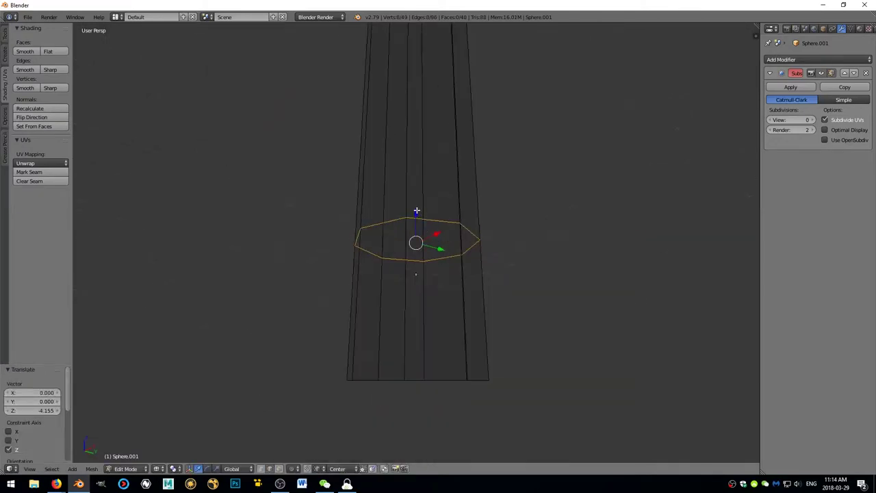
{"action": "scroll", "coordinate": [441, 208], "scroll_direction": "down", "scroll_amount": 2}
{"action": "scroll", "coordinate": [441, 209], "scroll_direction": "down", "scroll_amount": 1}
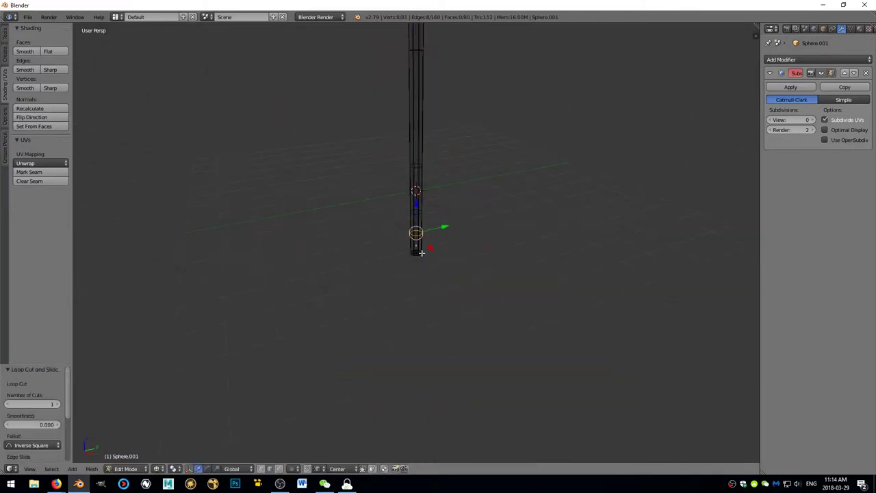
Add a new 8-segment UV sphere near the shaft's base.
{"action": "key", "text": "Tab"}
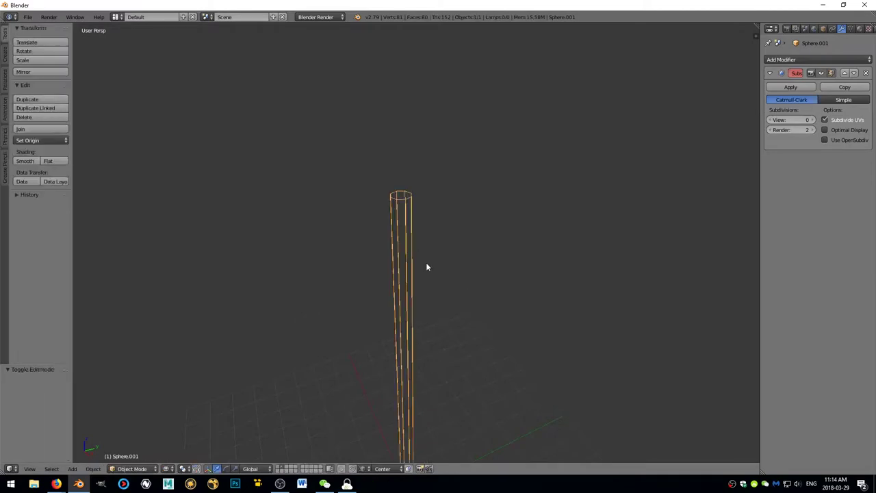
{"action": "key", "text": "KP_3"}
{"action": "key", "text": "a"}
{"action": "key", "text": "shift+a"}
{"action": "left_click", "coordinate": [493, 366]}
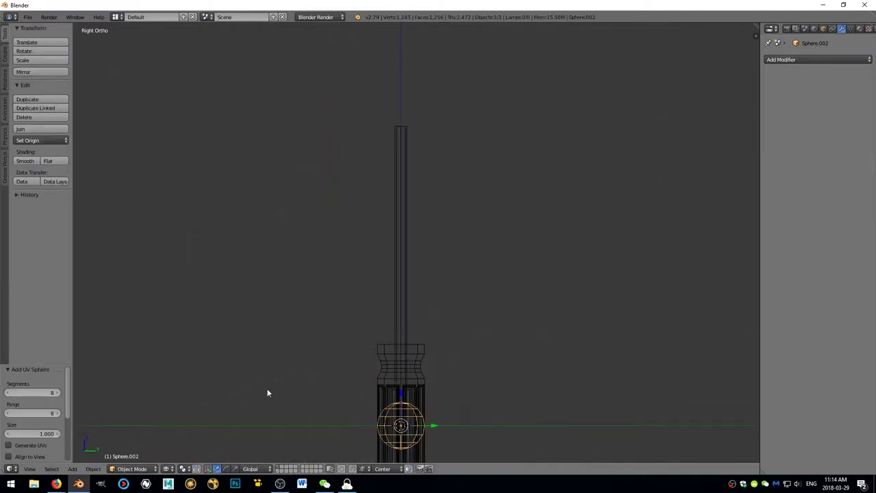
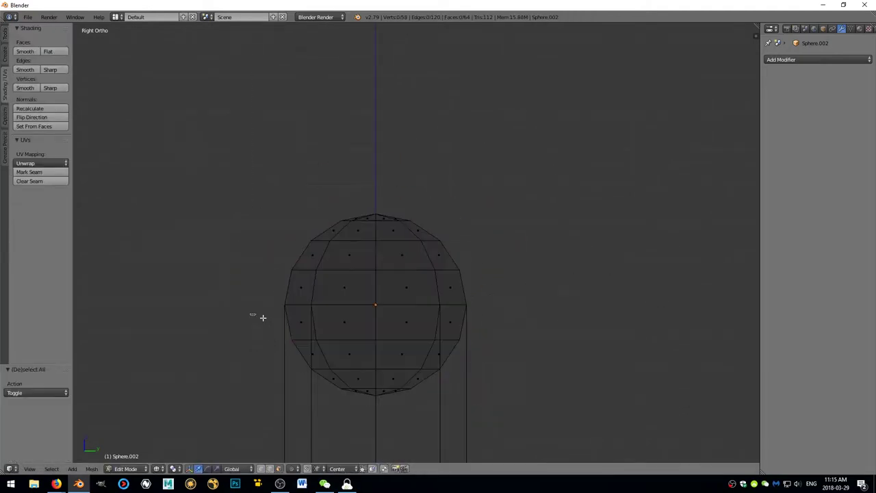
Box-select the sphere's lower half and delete its faces.
{"action": "key", "text": "b"}
{"action": "left_click_drag", "start_coordinate": [261, 317], "coordinate": [516, 368]}
{"action": "key", "text": "x"}
{"action": "left_click", "coordinate": [516, 367]}
From Top view, select the dome's top pole vertex and dissolve its surrounding edges into one cap.
{"action": "key", "text": "KP_5"}
{"action": "key", "text": "KP_7"}
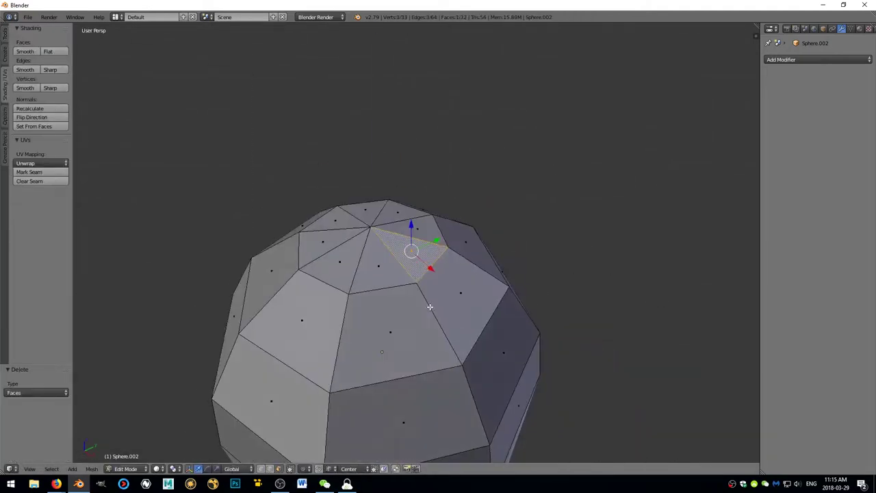
{"action": "key", "text": "a"}
{"action": "scroll", "coordinate": [445, 321], "scroll_direction": "up", "scroll_amount": 2}
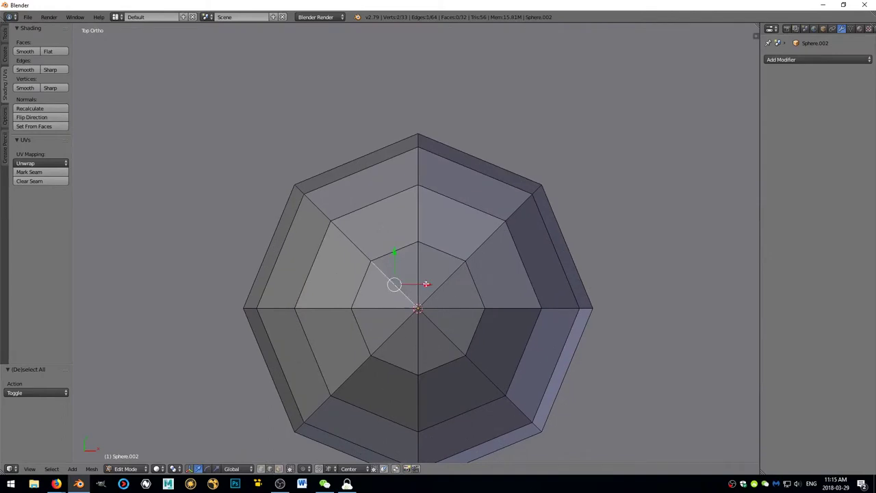
{"action": "right_click", "coordinate": [419, 310]}
{"action": "key", "text": "x"}
{"action": "left_click", "coordinate": [373, 377]}
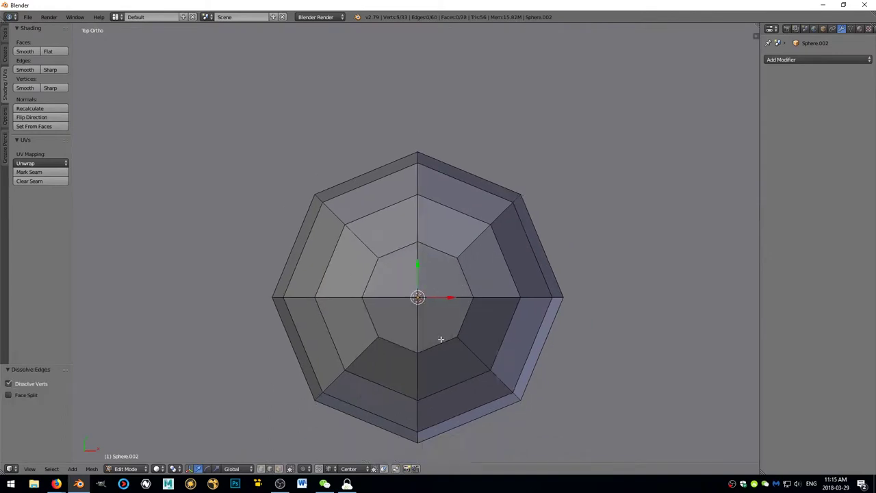
{"action": "scroll", "coordinate": [445, 304], "scroll_direction": "down", "scroll_amount": 3}
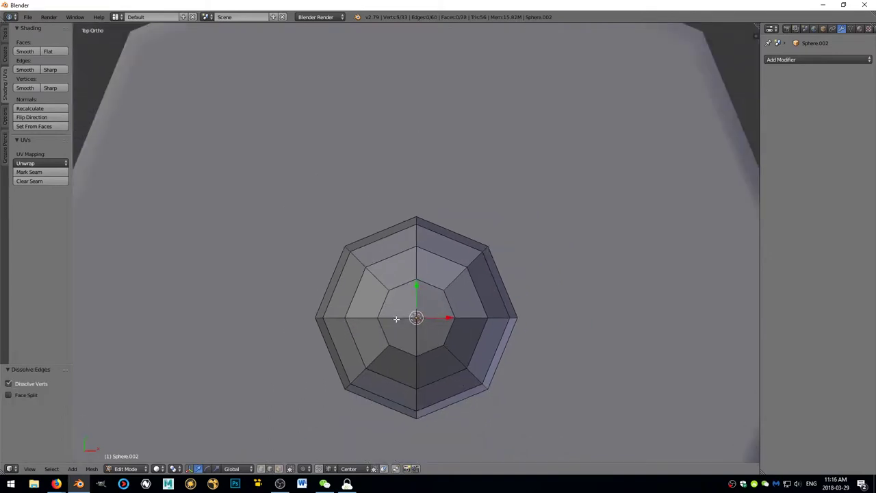
Bevel the selected dome faces and shrink/fatten them inward.
{"action": "scroll", "coordinate": [462, 285], "scroll_direction": "down", "scroll_amount": 3}
{"action": "middle_click_drag", "start_coordinate": [463, 284], "coordinate": [557, 239]}
{"action": "key", "text": "ctrl+b"}
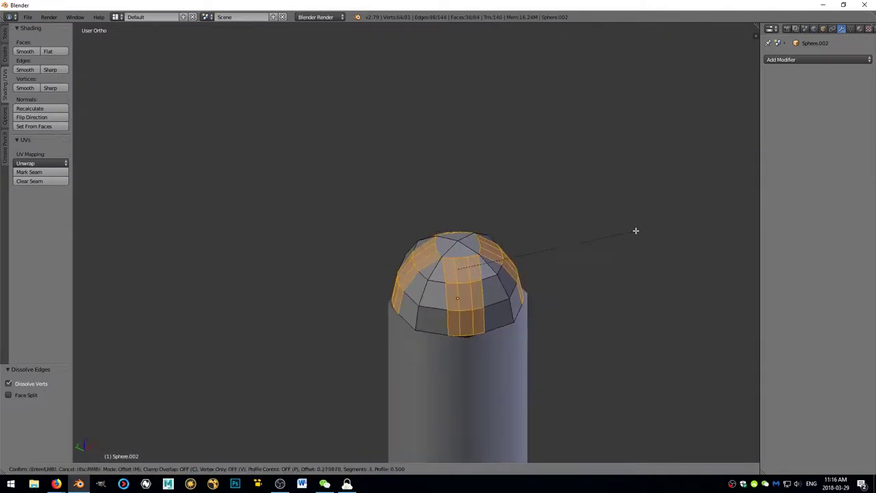
{"action": "scroll", "coordinate": [458, 287], "scroll_direction": "up", "scroll_amount": 3}
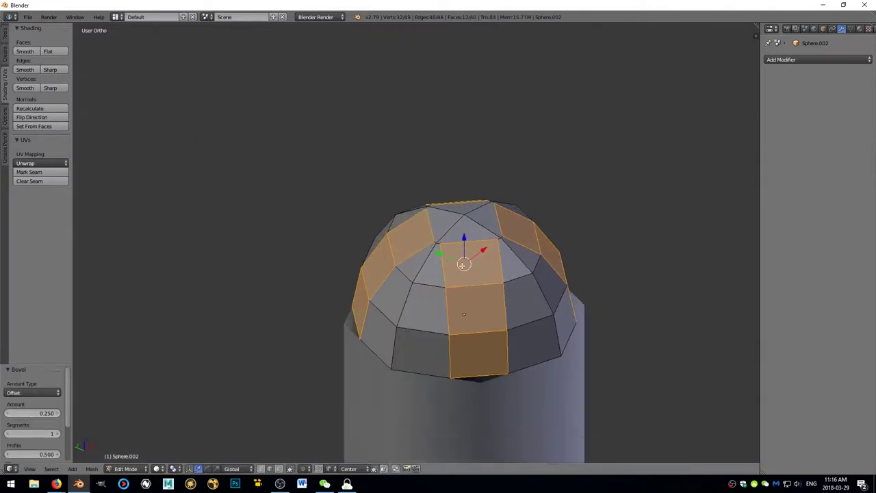
{"action": "key", "text": "alt+e"}
{"action": "left_click", "coordinate": [610, 226]}
{"action": "left_click", "coordinate": [559, 221]}
Delete the first top face and side strips of the dome to open slots.
{"action": "key", "text": "x"}
{"action": "left_click", "coordinate": [562, 181]}
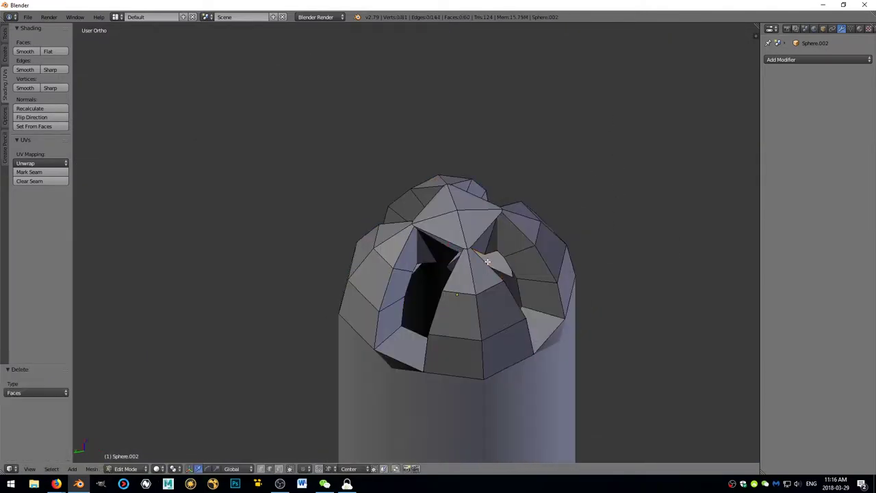
{"action": "middle_click_drag", "start_coordinate": [561, 182], "coordinate": [479, 205]}
{"action": "right_click", "coordinate": [352, 235]}
{"action": "scroll", "coordinate": [352, 235], "scroll_direction": "up", "scroll_amount": 2}
{"action": "right_click", "coordinate": [221, 352], "text": "shift"}
{"action": "middle_click_drag", "start_coordinate": [221, 352], "coordinate": [328, 384]}
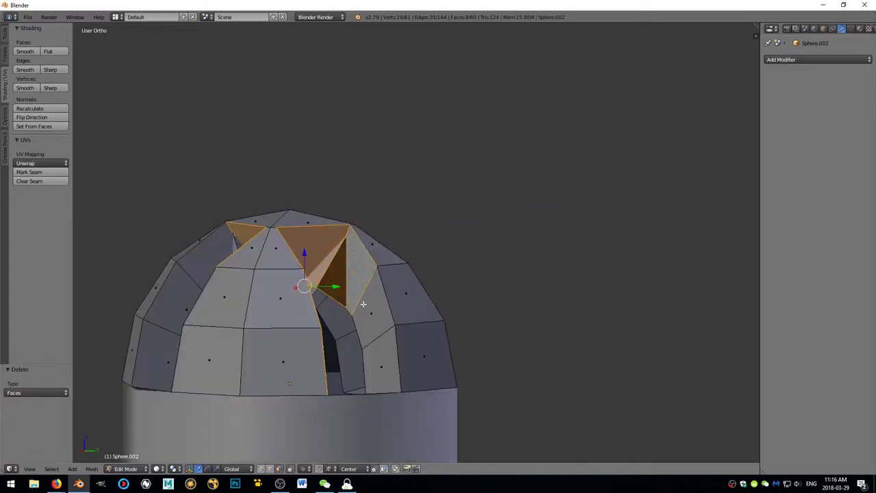
{"action": "key", "text": "x"}
{"action": "left_click", "coordinate": [335, 403]}
{"action": "right_click", "coordinate": [342, 383]}
{"action": "key", "text": "x"}
{"action": "left_click", "coordinate": [367, 386]}
Delete the remaining top faces and strips around the dome to cut more slots.
{"action": "right_click", "coordinate": [289, 303]}
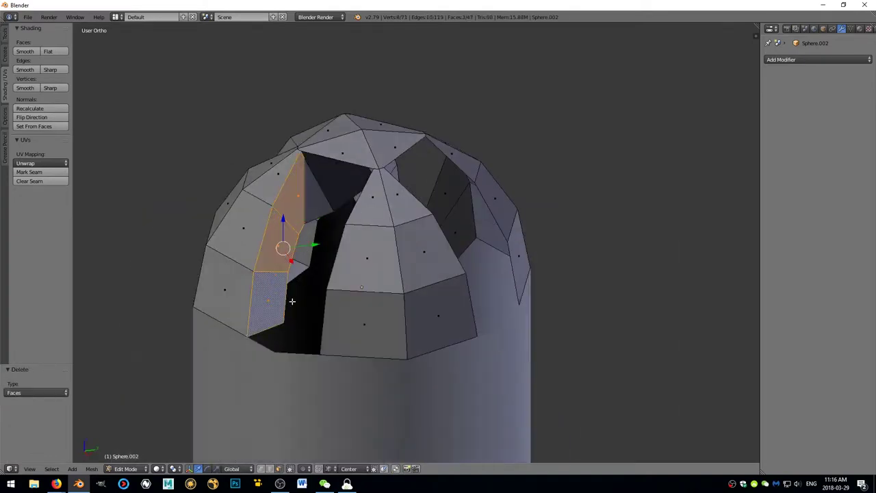
{"action": "key", "text": "x"}
{"action": "left_click", "coordinate": [404, 315]}
{"action": "right_click", "coordinate": [399, 189]}
{"action": "right_click", "coordinate": [430, 368], "text": "shift"}
{"action": "key", "text": "x"}
{"action": "left_click", "coordinate": [430, 368]}
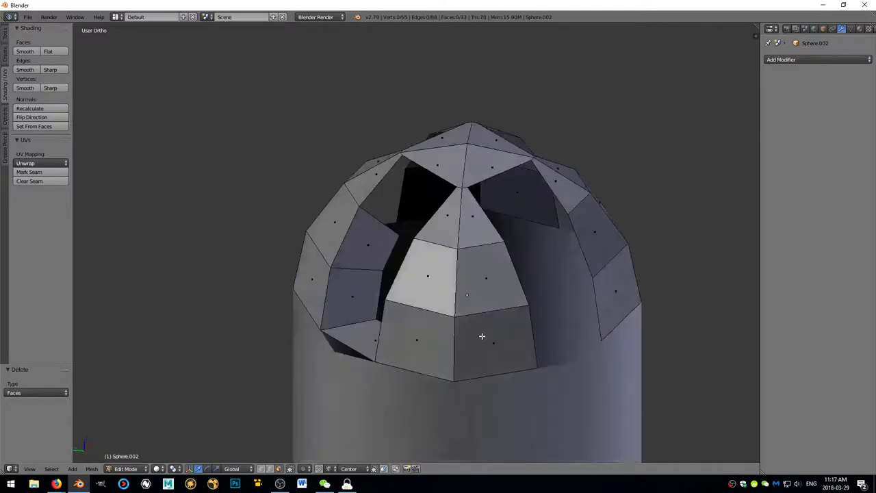
{"action": "right_click", "coordinate": [532, 291]}
{"action": "mouse_move", "coordinate": [429, 368]}
{"action": "middle_mouse_down"}
{"action": "mouse_move", "coordinate": [532, 291]}
{"action": "mouse_move", "coordinate": [425, 309]}
{"action": "middle_mouse_up"}
{"action": "key", "text": "x"}
{"action": "left_click", "coordinate": [348, 299]}
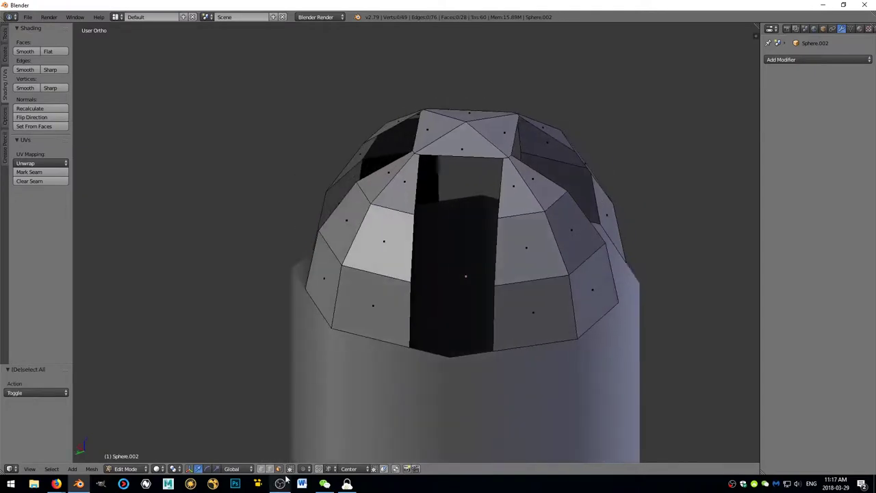
{"action": "middle_click_drag", "start_coordinate": [348, 299], "coordinate": [414, 345]}
Extrude the slot's top edges 0.081 downward into the slot.
{"action": "key", "text": "z"}
{"action": "key", "text": "e"}
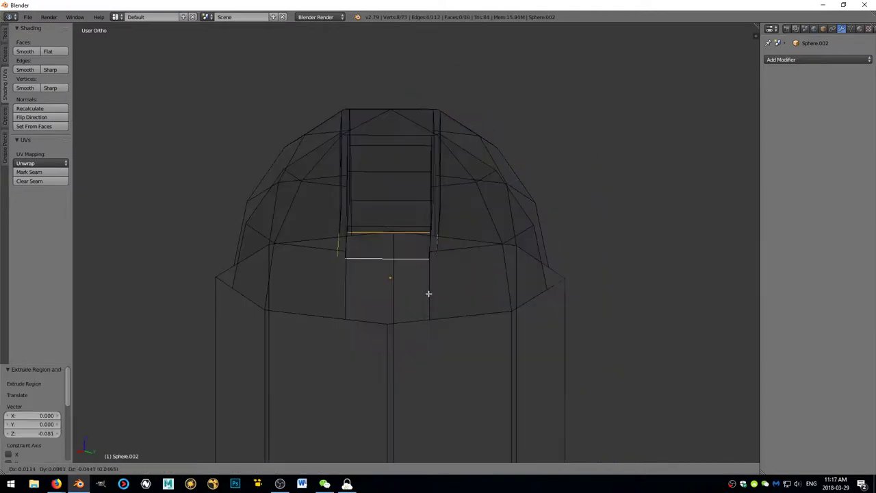
{"action": "left_click", "coordinate": [426, 305]}
{"action": "left_click", "coordinate": [443, 299]}
{"action": "key", "text": "z"}
Fill the gaps beside the slots with new faces.
{"action": "middle_click_drag", "start_coordinate": [443, 300], "coordinate": [349, 165]}
{"action": "right_click", "coordinate": [349, 165]}
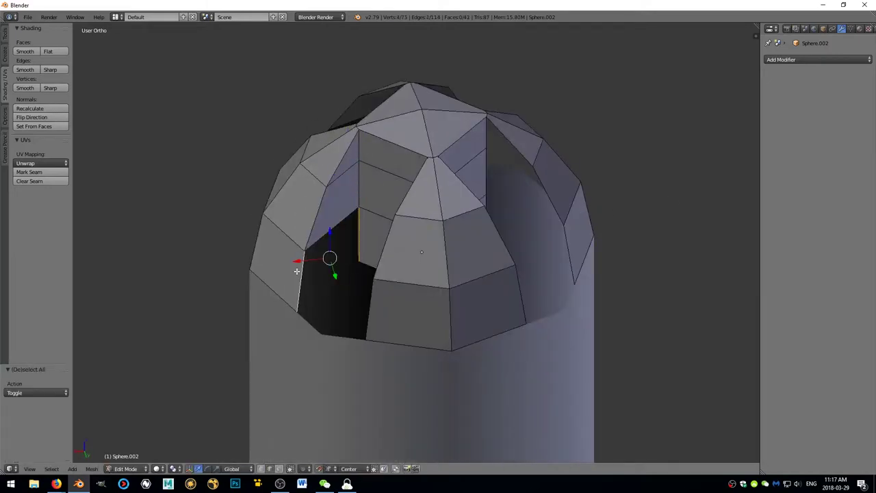
{"action": "middle_click_drag", "start_coordinate": [296, 271], "coordinate": [438, 163]}
{"action": "key", "text": "f"}
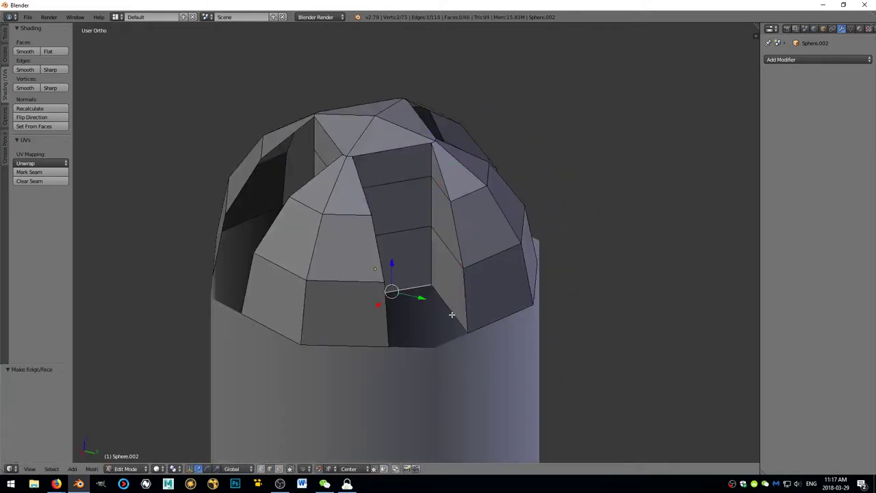
{"action": "middle_click_drag", "start_coordinate": [452, 314], "coordinate": [293, 289]}
{"action": "key", "text": "f"}
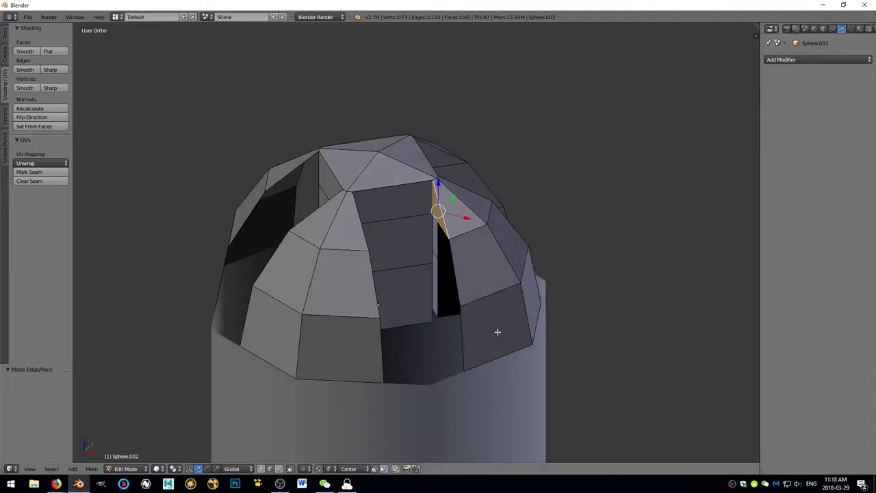
{"action": "key", "text": "f"}
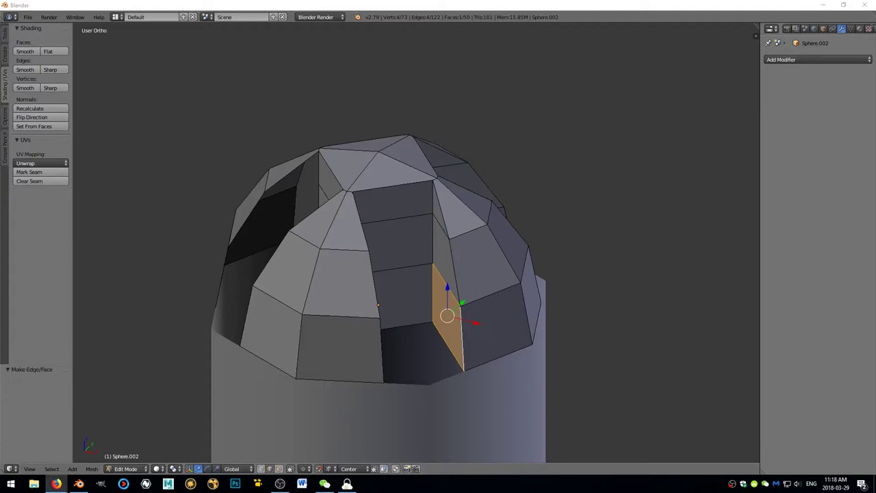
{"action": "mouse_move", "coordinate": [463, 329]}
{"action": "middle_mouse_down"}
{"action": "mouse_move", "coordinate": [294, 273]}
{"action": "mouse_move", "coordinate": [370, 288]}
{"action": "middle_mouse_up"}
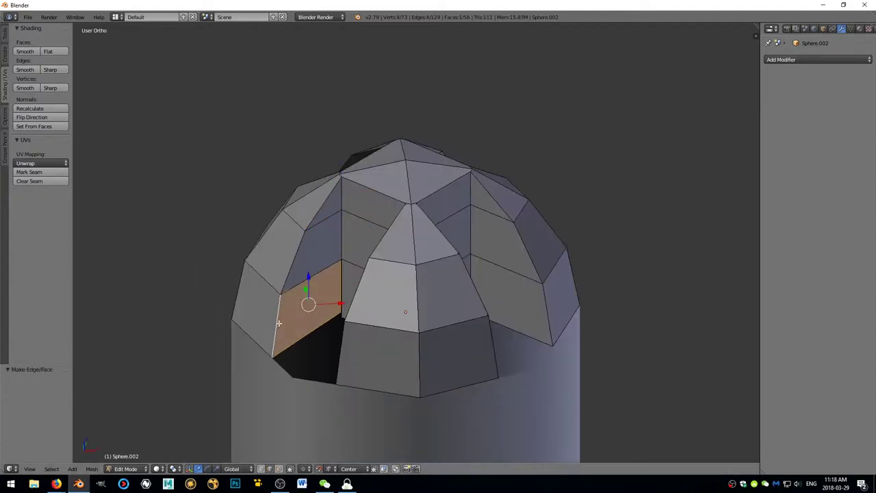
Add loop cuts around the dome's slots.
{"action": "key", "text": "a"}
{"action": "mouse_move", "coordinate": [319, 309]}
{"action": "middle_mouse_down"}
{"action": "mouse_move", "coordinate": [388, 349]}
{"action": "mouse_move", "coordinate": [541, 216]}
{"action": "middle_mouse_up"}
{"action": "right_click", "coordinate": [545, 212]}
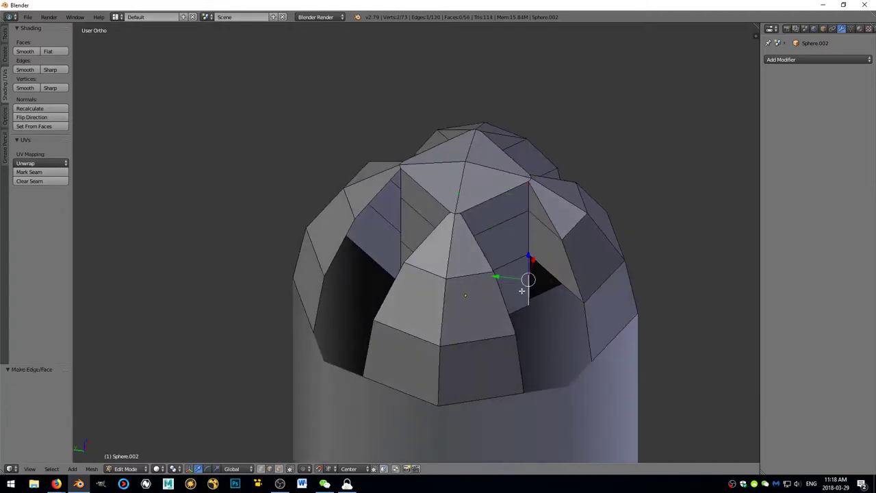
{"action": "mouse_move", "coordinate": [521, 291]}
{"action": "middle_mouse_down"}
{"action": "mouse_move", "coordinate": [458, 353]}
{"action": "mouse_move", "coordinate": [333, 331]}
{"action": "mouse_move", "coordinate": [493, 344]}
{"action": "mouse_move", "coordinate": [449, 265]}
{"action": "middle_mouse_up"}
{"action": "key", "text": "a"}
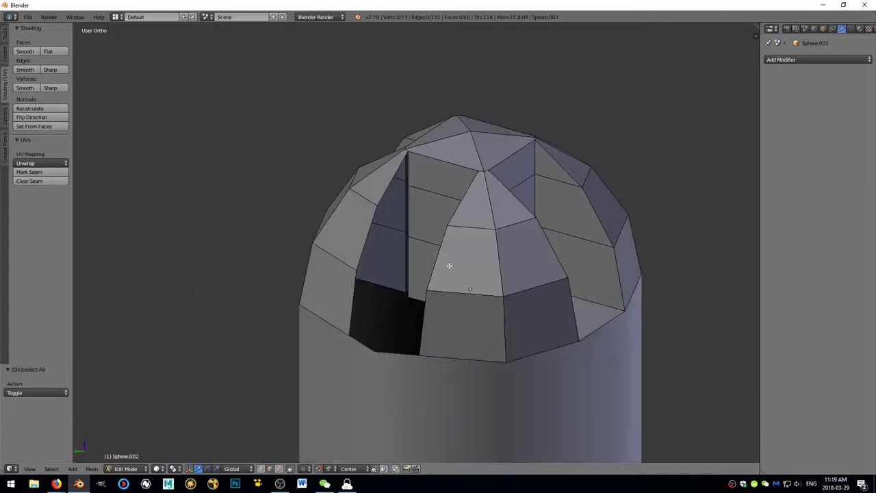
{"action": "middle_click_drag", "start_coordinate": [365, 274], "coordinate": [504, 152]}
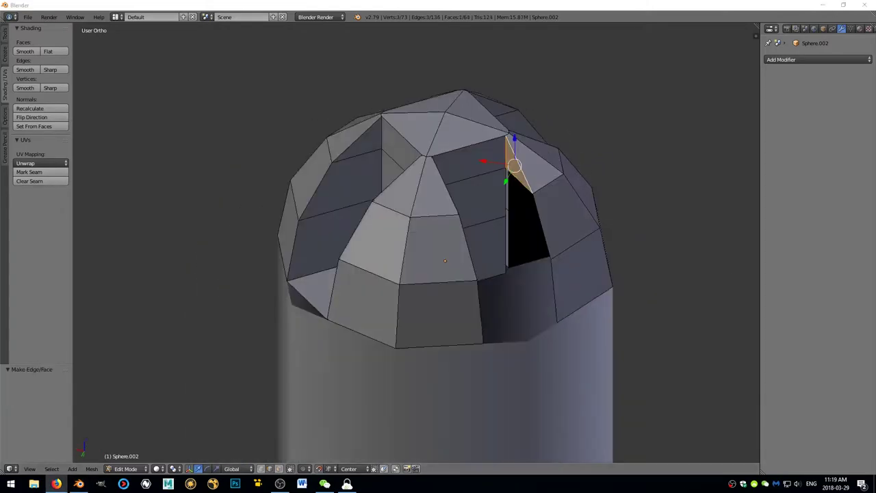
{"action": "middle_click_drag", "start_coordinate": [537, 295], "coordinate": [436, 318]}
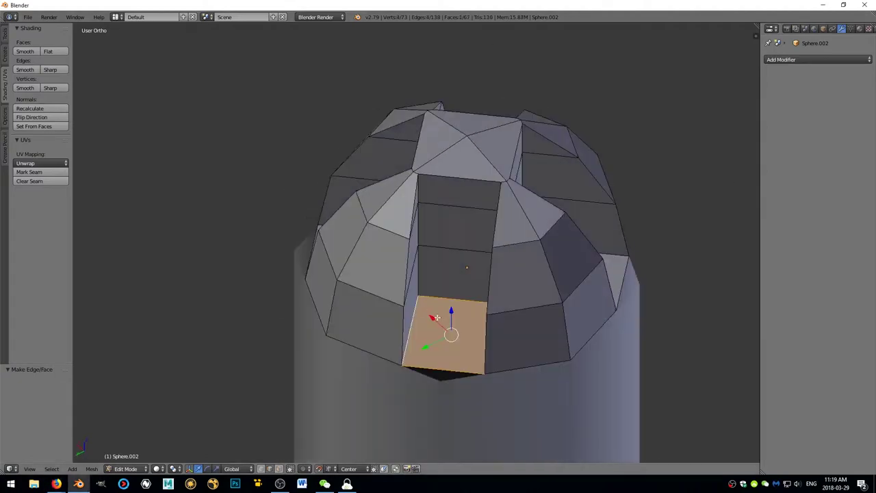
{"action": "left_click", "coordinate": [462, 224]}
{"action": "mouse_move", "coordinate": [462, 224]}
{"action": "middle_mouse_down"}
{"action": "mouse_move", "coordinate": [387, 225]}
{"action": "mouse_move", "coordinate": [270, 249]}
{"action": "mouse_move", "coordinate": [407, 354]}
{"action": "mouse_move", "coordinate": [270, 338]}
{"action": "mouse_move", "coordinate": [372, 309]}
{"action": "mouse_move", "coordinate": [262, 469]}
{"action": "middle_mouse_up"}
{"action": "key", "text": "ctrl+r"}
{"action": "left_click", "coordinate": [271, 339]}
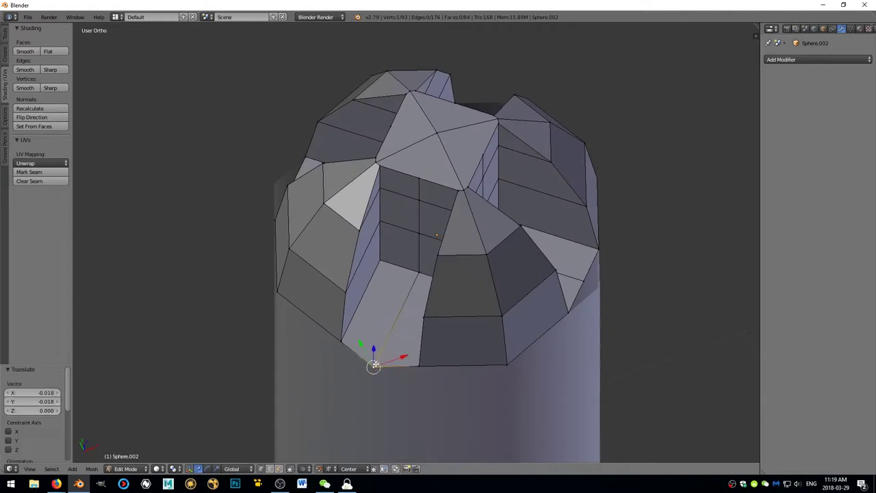
{"action": "mouse_move", "coordinate": [374, 365]}
{"action": "middle_mouse_down"}
{"action": "mouse_move", "coordinate": [569, 303]}
{"action": "mouse_move", "coordinate": [358, 313]}
{"action": "mouse_move", "coordinate": [327, 254]}
{"action": "mouse_move", "coordinate": [195, 202]}
{"action": "middle_mouse_up"}
Knife-cut new edges across the top of the dome.
{"action": "left_click", "coordinate": [421, 289]}
{"action": "key", "text": "Return"}
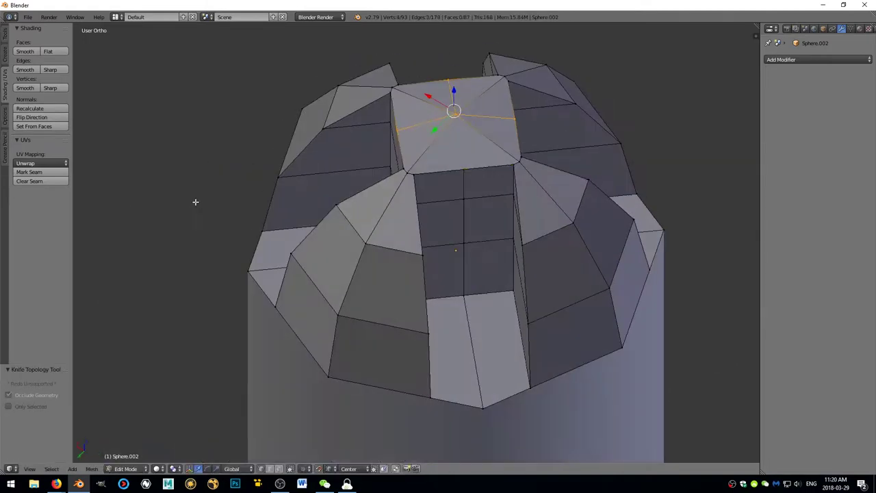
{"action": "scroll", "coordinate": [464, 288], "scroll_direction": "down", "scroll_amount": 3}
{"action": "middle_click_drag", "start_coordinate": [463, 288], "coordinate": [571, 311]}
Add a level-2 Subdivision Surface modifier to the end cap and shade it smooth.
{"action": "key", "text": "Tab"}
{"action": "left_click", "coordinate": [818, 59]}
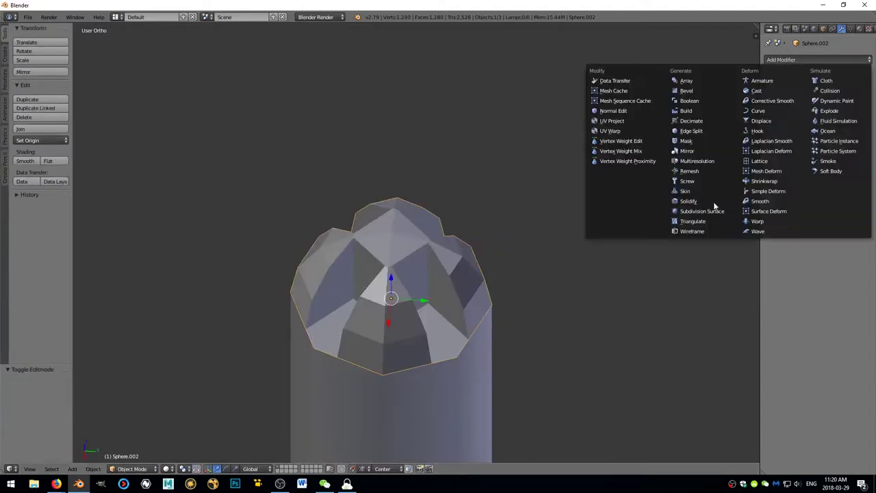
{"action": "left_click", "coordinate": [691, 211]}
{"action": "left_click", "coordinate": [810, 120]}
{"action": "left_click", "coordinate": [25, 161]}
{"action": "scroll", "coordinate": [438, 287], "scroll_direction": "down", "scroll_amount": 2}
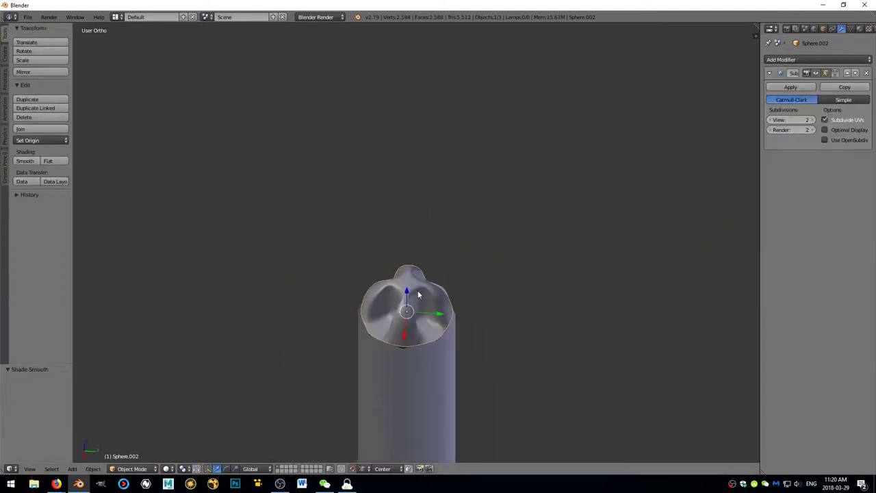
{"action": "middle_click_drag", "start_coordinate": [525, 244], "coordinate": [493, 281]}
{"action": "key", "text": "Tab"}
Snap the 3D cursor to the cap's bottom edge loop and scale the loop by 1.627.
{"action": "key", "text": "a"}
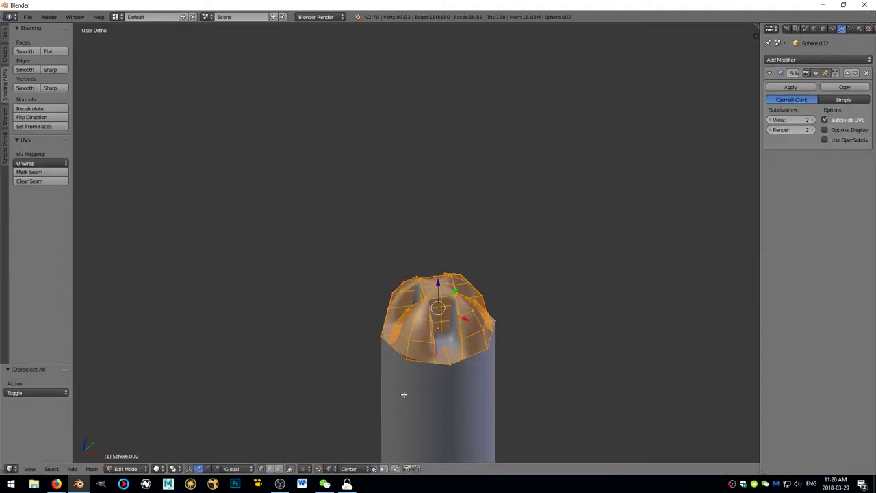
{"action": "right_click", "coordinate": [430, 365], "text": "alt"}
{"action": "key", "text": "shift+s"}
{"action": "left_click", "coordinate": [521, 392]}
{"action": "left_click", "coordinate": [176, 469]}
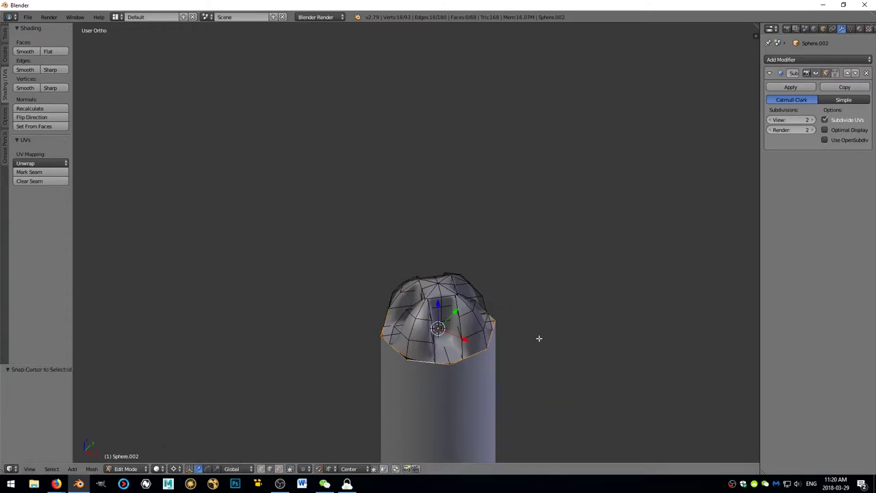
{"action": "key", "text": "s"}
{"action": "left_click", "coordinate": [602, 342]}
{"action": "scroll", "coordinate": [595, 363], "scroll_direction": "up", "scroll_amount": 3}
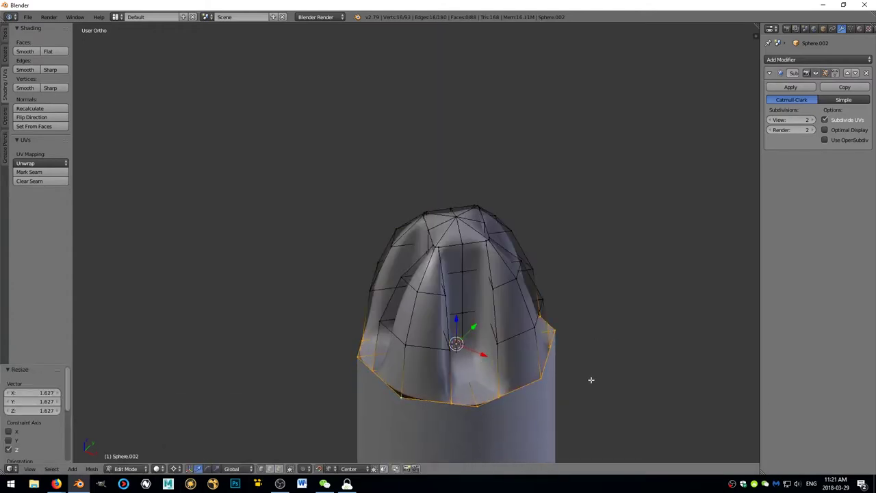
{"action": "middle_click_drag", "start_coordinate": [591, 379], "coordinate": [587, 358]}
Apply To Sphere to round the cap into a fuller dome.
{"action": "key", "text": "w"}
{"action": "key", "text": "space"}
{"action": "type", "text": "to sph"}
{"action": "key", "text": "Return"}
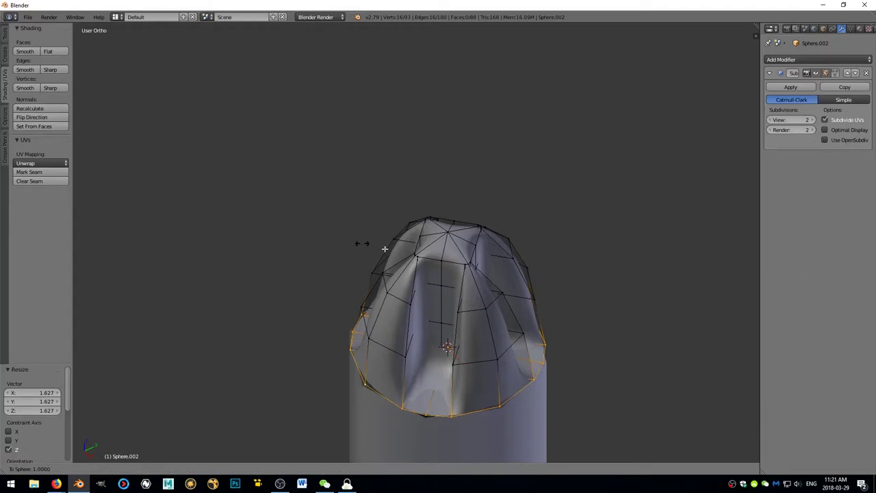
{"action": "left_click", "coordinate": [326, 225]}
{"action": "key", "text": "KP_3"}
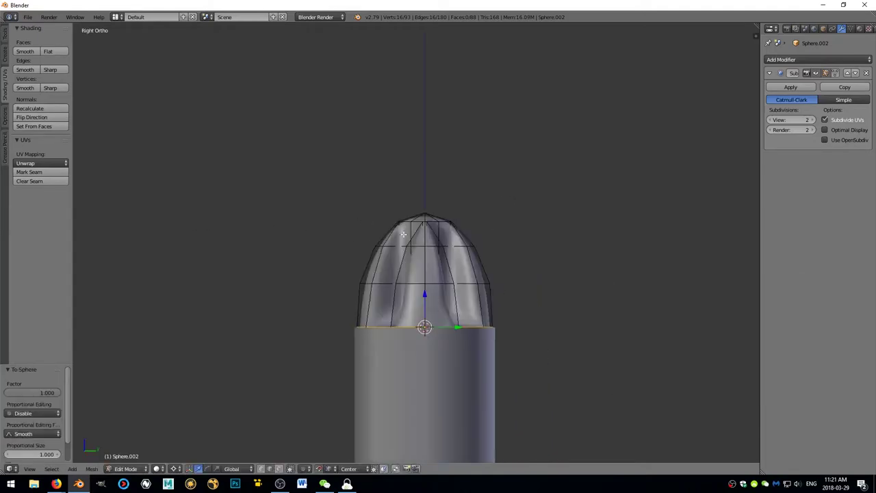
{"action": "scroll", "coordinate": [543, 287], "scroll_direction": "down", "scroll_amount": 4}
Delete an unwanted object and switch to the right-side view of the screwdriver.
{"action": "scroll", "coordinate": [540, 313], "scroll_direction": "down", "scroll_amount": 3}
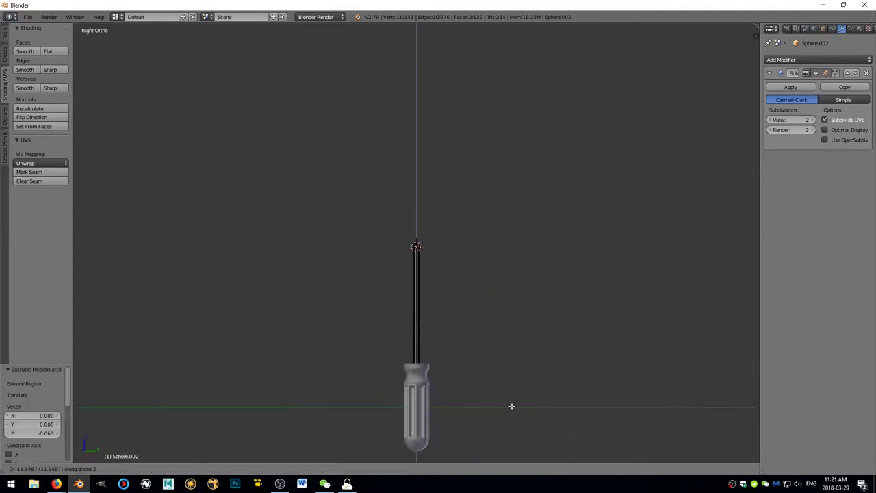
{"action": "key", "text": "Tab"}
{"action": "scroll", "coordinate": [511, 406], "scroll_direction": "up", "scroll_amount": 5}
{"action": "scroll", "coordinate": [393, 294], "scroll_direction": "up", "scroll_amount": 3}
{"action": "key", "text": "Delete"}
{"action": "mouse_move", "coordinate": [424, 299]}
{"action": "middle_mouse_down"}
{"action": "mouse_move", "coordinate": [453, 353]}
{"action": "mouse_move", "coordinate": [405, 295]}
{"action": "middle_mouse_up"}
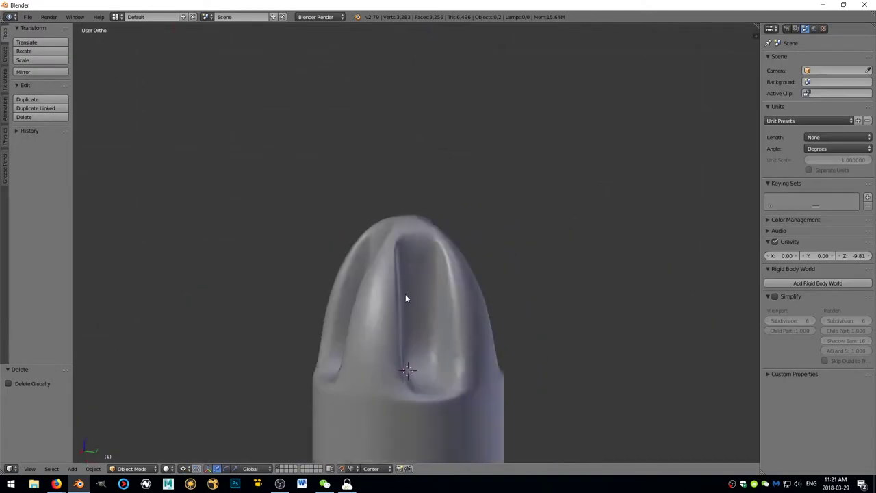
{"action": "key", "text": "KP_1"}
{"action": "scroll", "coordinate": [411, 315], "scroll_direction": "down", "scroll_amount": 2}
{"action": "mouse_move", "coordinate": [416, 334]}
{"action": "middle_mouse_down"}
{"action": "mouse_move", "coordinate": [429, 153]}
{"action": "mouse_move", "coordinate": [428, 165]}
{"action": "middle_mouse_up"}
{"action": "key", "text": "KP_3"}
Extrude the shaft's end vertex 3.791 down along Z into the handle.
{"action": "key", "text": "Tab"}
{"action": "key", "text": "z"}
{"action": "key", "text": "a"}
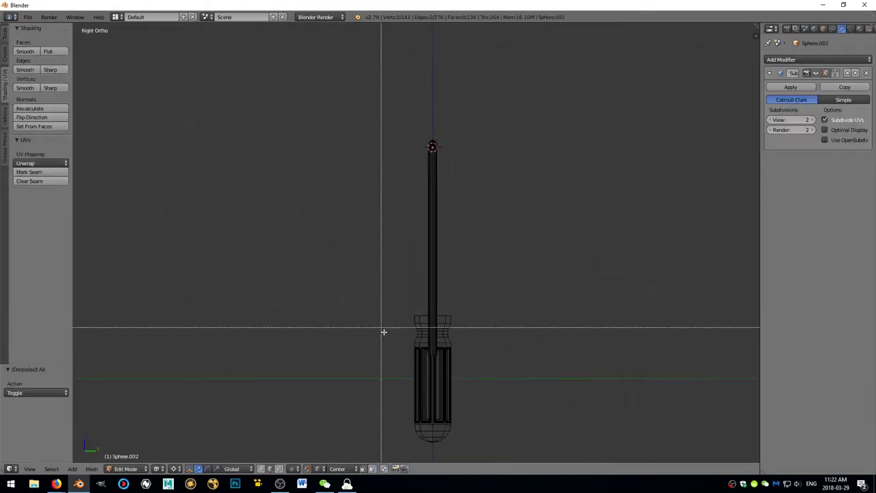
{"action": "scroll", "coordinate": [383, 332], "scroll_direction": "up", "scroll_amount": 3}
{"action": "key", "text": "e"}
{"action": "key", "text": "z"}
{"action": "left_click", "coordinate": [457, 348]}
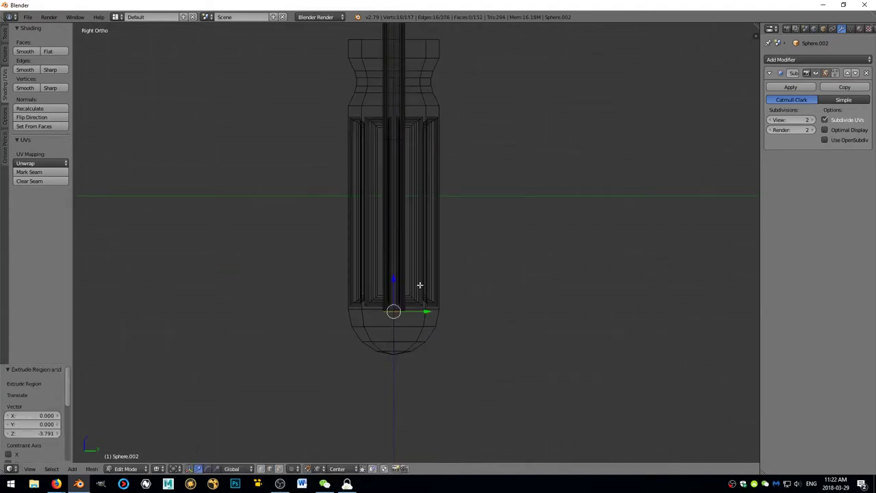
{"action": "key", "text": "Tab"}
Move the shaft to layer 2, show it alone, and add an edge loop near its base.
{"action": "key", "text": "m"}
{"action": "key", "text": "2"}
{"action": "key", "text": "2"}
{"action": "scroll", "coordinate": [423, 165], "scroll_direction": "down", "scroll_amount": 5}
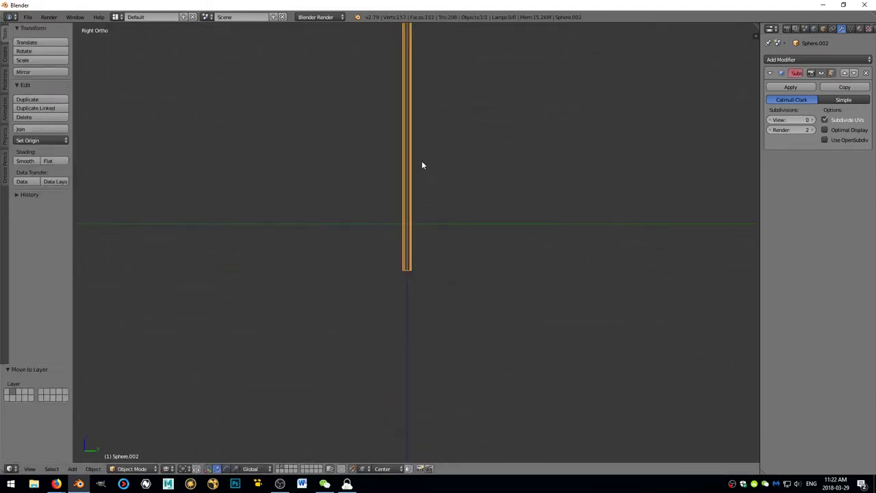
{"action": "key", "text": "Tab"}
{"action": "key", "text": "ctrl+r"}
{"action": "left_click", "coordinate": [420, 173]}
{"action": "scroll", "coordinate": [420, 280], "scroll_direction": "up", "scroll_amount": 2}
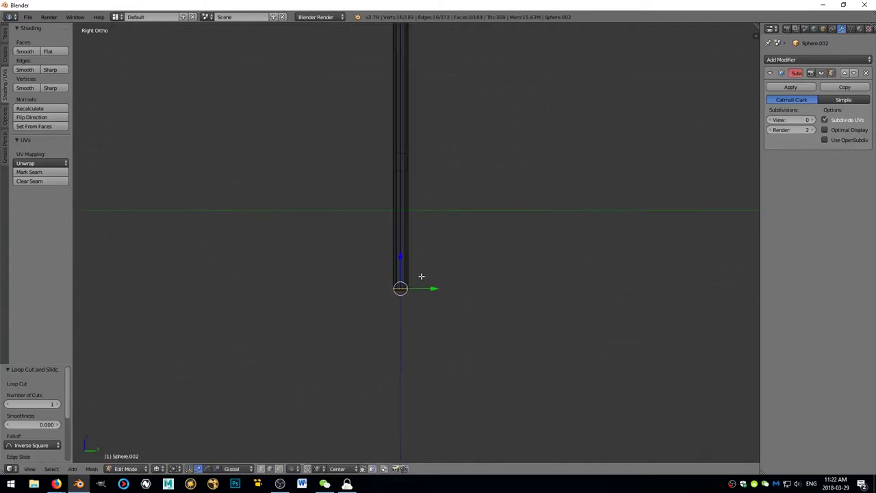
{"action": "scroll", "coordinate": [420, 229], "scroll_direction": "up", "scroll_amount": 2}
{"action": "scroll", "coordinate": [448, 151], "scroll_direction": "down", "scroll_amount": 3}
{"action": "middle_click_drag", "start_coordinate": [448, 151], "coordinate": [447, 233]}
{"action": "scroll", "coordinate": [447, 233], "scroll_direction": "up", "scroll_amount": 4}
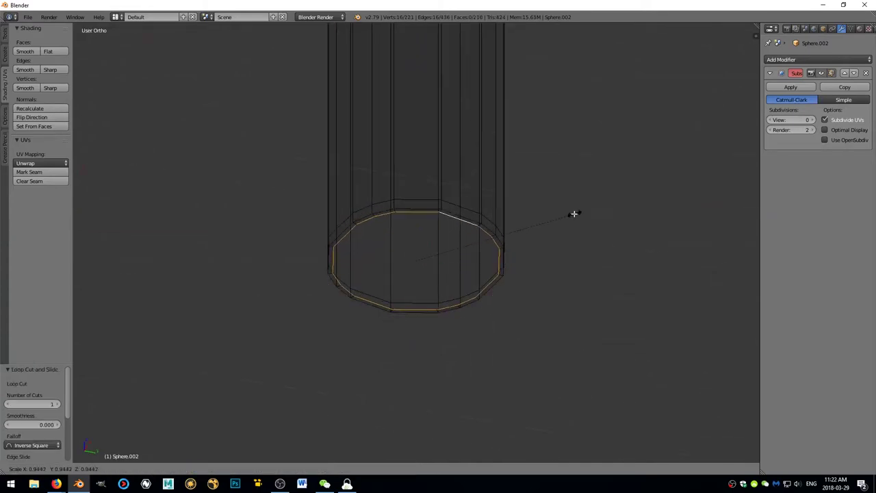
Close the shaft's open bottom by extruding, scaling inward and merging the ring at center.
{"action": "key", "text": "e"}
{"action": "key", "text": "s"}
{"action": "left_click", "coordinate": [450, 262]}
{"action": "key", "text": "alt+m"}
{"action": "left_click", "coordinate": [459, 265]}
Show all layers again so the shaft appears with the handle in solid view.
{"action": "key", "text": "Tab"}
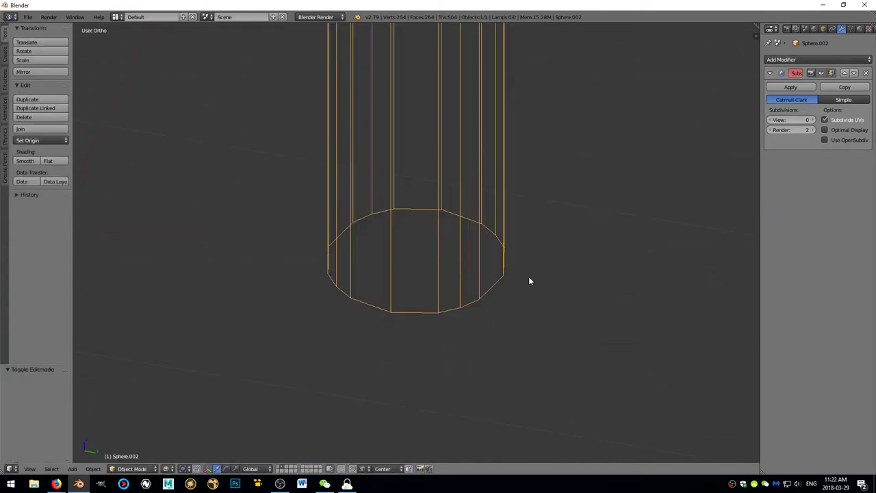
{"action": "key", "text": "KP_Divide"}
{"action": "key", "text": "z"}
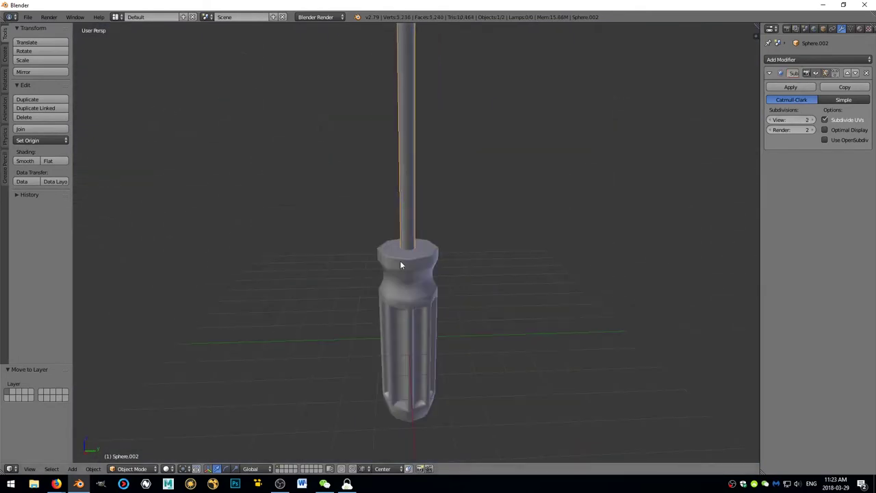
{"action": "right_click", "coordinate": [401, 261]}
{"action": "key", "text": "a"}
{"action": "scroll", "coordinate": [518, 199], "scroll_direction": "down", "scroll_amount": 5}
{"action": "mouse_move", "coordinate": [444, 208]}
{"action": "middle_mouse_down"}
{"action": "mouse_move", "coordinate": [459, 300]}
{"action": "mouse_move", "coordinate": [533, 136]}
{"action": "middle_mouse_up"}
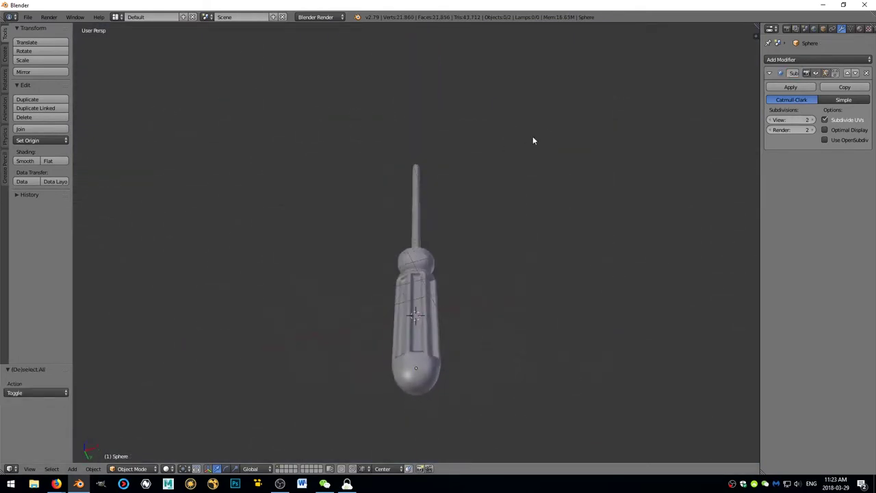
Mark seams on the handle's top rim loop and a vertical edge loop.
{"action": "scroll", "coordinate": [497, 301], "scroll_direction": "up", "scroll_amount": 4}
{"action": "key", "text": "Tab"}
{"action": "middle_click_drag", "start_coordinate": [497, 301], "coordinate": [500, 301]}
{"action": "scroll", "coordinate": [500, 301], "scroll_direction": "up", "scroll_amount": 4}
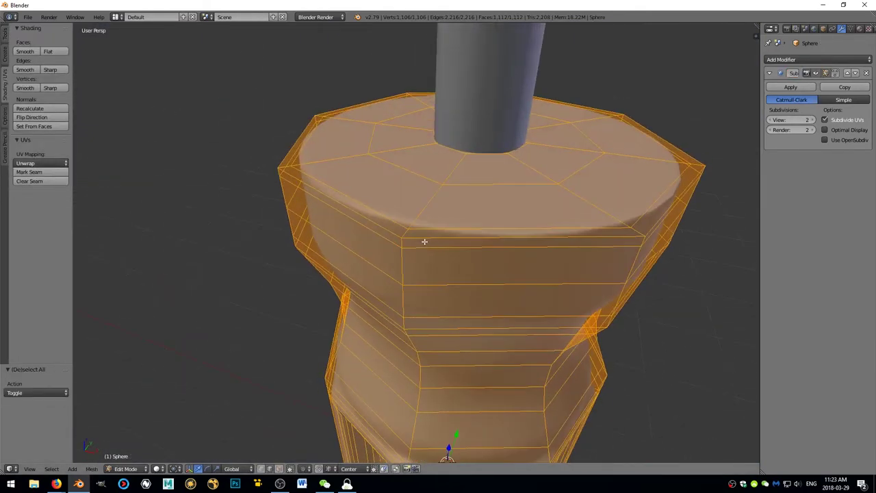
{"action": "right_click", "coordinate": [422, 242], "text": "alt"}
{"action": "key", "text": "ctrl+e"}
{"action": "left_click", "coordinate": [432, 246]}
{"action": "key", "text": "KP_1"}
{"action": "right_click", "coordinate": [461, 226], "text": "alt"}
{"action": "key", "text": "KP_5"}
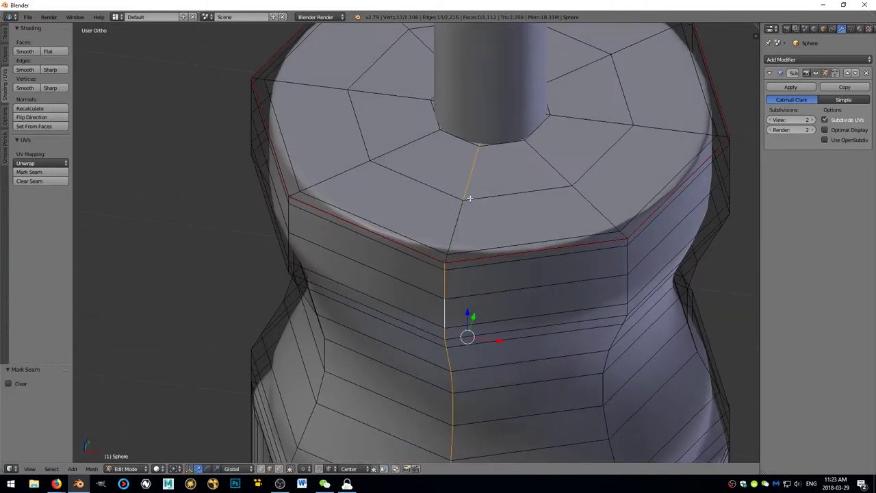
{"action": "scroll", "coordinate": [470, 196], "scroll_direction": "down", "scroll_amount": 5}
{"action": "middle_click_drag", "start_coordinate": [470, 196], "coordinate": [477, 199]}
{"action": "scroll", "coordinate": [478, 199], "scroll_direction": "up", "scroll_amount": 5}
{"action": "scroll", "coordinate": [441, 237], "scroll_direction": "down", "scroll_amount": 4}
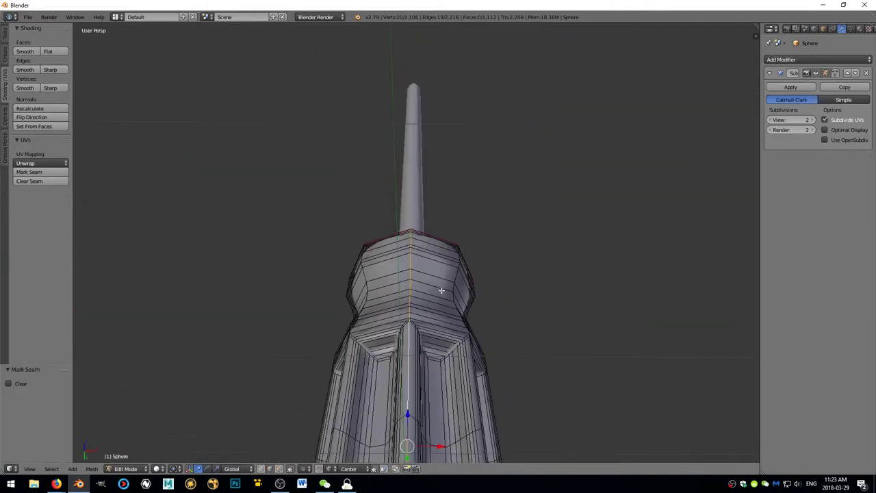
{"action": "middle_click_drag", "start_coordinate": [441, 237], "coordinate": [411, 273]}
{"action": "scroll", "coordinate": [411, 274], "scroll_direction": "up", "scroll_amount": 4}
{"action": "right_click", "coordinate": [370, 298], "text": "alt+shift"}
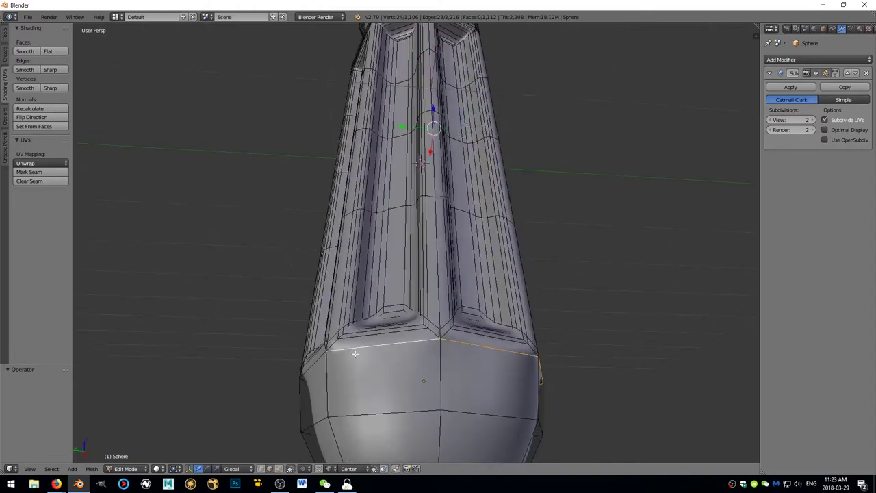
{"action": "middle_click_drag", "start_coordinate": [370, 299], "coordinate": [76, 182]}
{"action": "left_click", "coordinate": [41, 172]}
Mark a seam on the chosen edge loop at the handle's rounded end.
{"action": "key", "text": "Tab"}
{"action": "mouse_move", "coordinate": [316, 311]}
{"action": "middle_mouse_down"}
{"action": "mouse_move", "coordinate": [348, 317]}
{"action": "mouse_move", "coordinate": [432, 186]}
{"action": "mouse_move", "coordinate": [346, 288]}
{"action": "middle_mouse_up"}
{"action": "key", "text": "Tab"}
{"action": "scroll", "coordinate": [401, 123], "scroll_direction": "down", "scroll_amount": 4}
{"action": "scroll", "coordinate": [426, 189], "scroll_direction": "up", "scroll_amount": 5}
{"action": "key", "text": "KP_3"}
{"action": "middle_click_drag", "start_coordinate": [415, 172], "coordinate": [417, 195]}
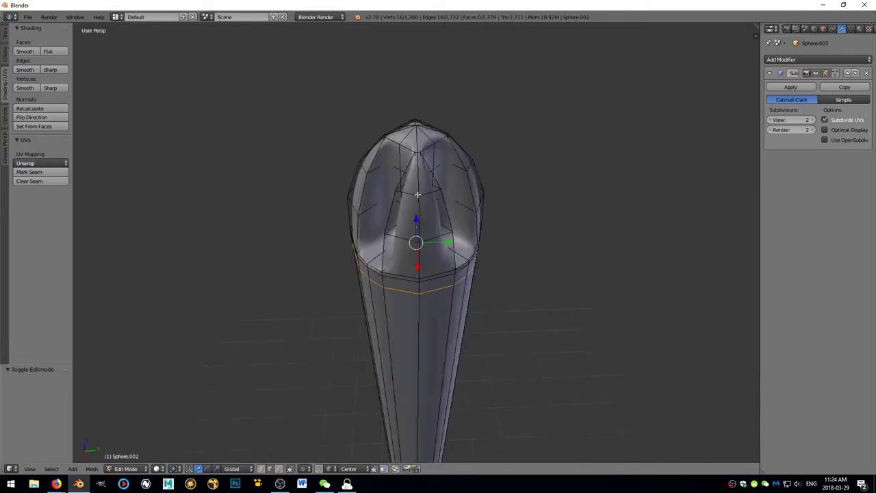
{"action": "scroll", "coordinate": [422, 173], "scroll_direction": "up", "scroll_amount": 3}
{"action": "mouse_move", "coordinate": [418, 137]}
{"action": "middle_mouse_down"}
{"action": "mouse_move", "coordinate": [431, 182]}
{"action": "mouse_move", "coordinate": [340, 135]}
{"action": "mouse_move", "coordinate": [405, 132]}
{"action": "middle_mouse_up"}
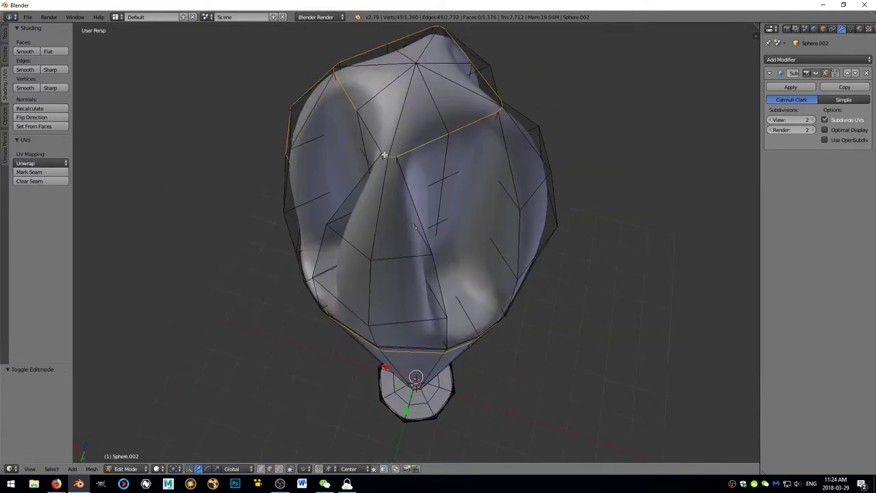
{"action": "key", "text": "KP_3"}
{"action": "left_click", "coordinate": [28, 172]}
Drop viewport subdivision to 0 and select the end cap's rim loop and radial edges.
{"action": "scroll", "coordinate": [432, 183], "scroll_direction": "down", "scroll_amount": 4}
{"action": "scroll", "coordinate": [468, 304], "scroll_direction": "up", "scroll_amount": 4}
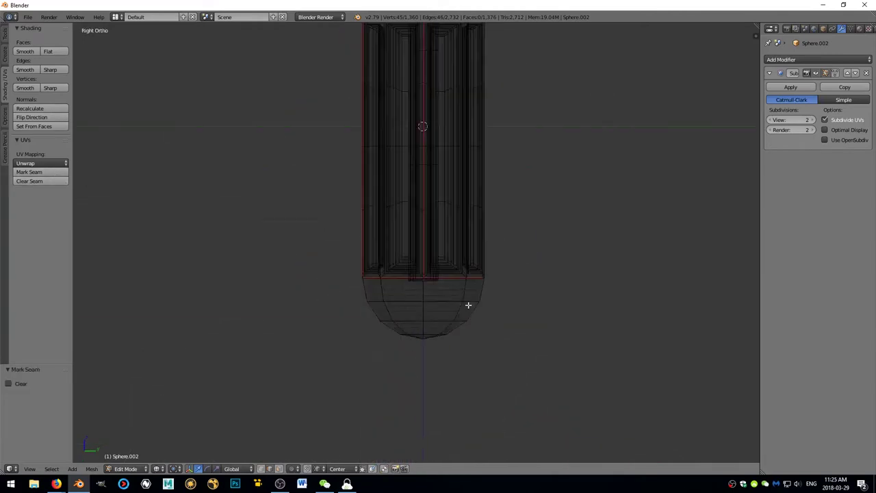
{"action": "scroll", "coordinate": [468, 305], "scroll_direction": "up", "scroll_amount": 6}
{"action": "key", "text": "ctrl+0"}
{"action": "mouse_move", "coordinate": [514, 311]}
{"action": "middle_mouse_down"}
{"action": "mouse_move", "coordinate": [507, 239]}
{"action": "mouse_move", "coordinate": [511, 250]}
{"action": "middle_mouse_up"}
{"action": "left_click", "coordinate": [524, 254], "text": "alt"}
{"action": "left_click", "coordinate": [511, 250], "text": "alt"}
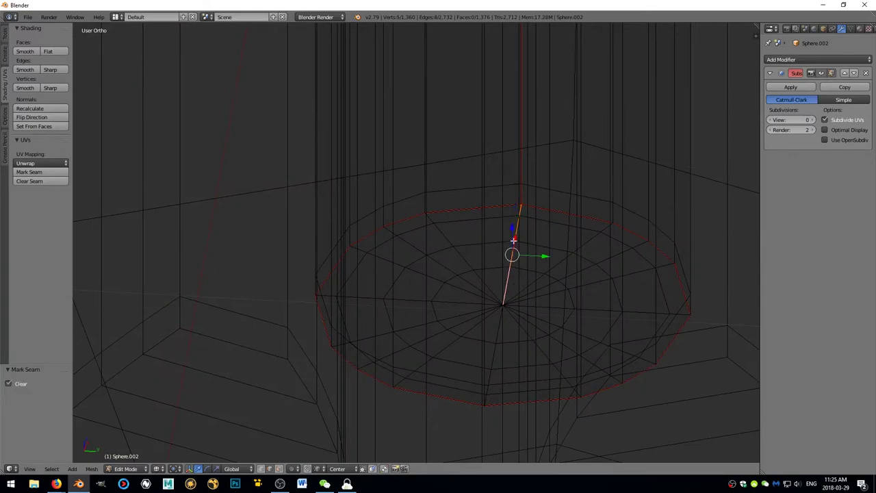
{"action": "scroll", "coordinate": [504, 253], "scroll_direction": "down", "scroll_amount": 5}
{"action": "key", "text": "a"}
{"action": "key", "text": "z"}
Mark the vertical groove loops along the handle as seams.
{"action": "scroll", "coordinate": [448, 251], "scroll_direction": "up", "scroll_amount": 4}
{"action": "scroll", "coordinate": [422, 317], "scroll_direction": "up", "scroll_amount": 3}
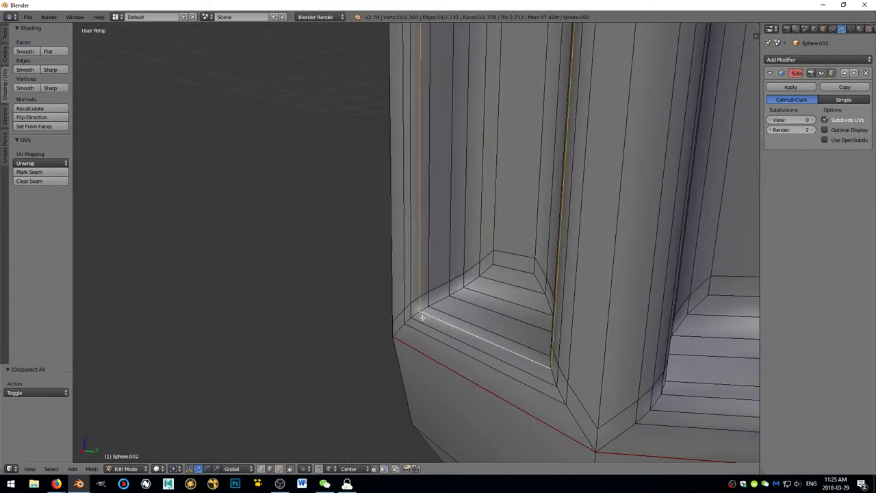
{"action": "scroll", "coordinate": [422, 317], "scroll_direction": "down", "scroll_amount": 4}
{"action": "mouse_move", "coordinate": [411, 280]}
{"action": "middle_mouse_down"}
{"action": "mouse_move", "coordinate": [303, 352]}
{"action": "mouse_move", "coordinate": [294, 329]}
{"action": "middle_mouse_up"}
{"action": "scroll", "coordinate": [393, 368], "scroll_direction": "up", "scroll_amount": 3}
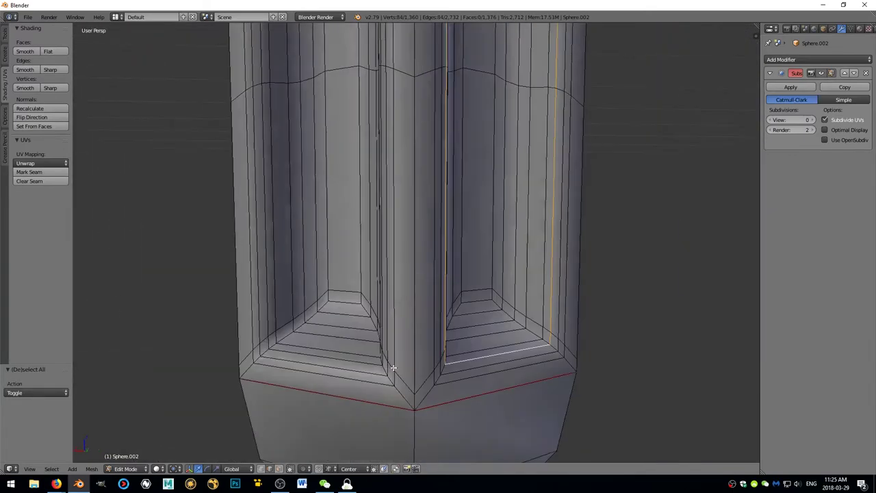
{"action": "middle_click_drag", "start_coordinate": [394, 368], "coordinate": [167, 368]}
{"action": "left_click", "coordinate": [34, 172]}
Unwrap the whole mesh along its seams and return the right area to Properties.
{"action": "key", "text": "a"}
{"action": "left_click_drag", "start_coordinate": [759, 137], "coordinate": [559, 137]}
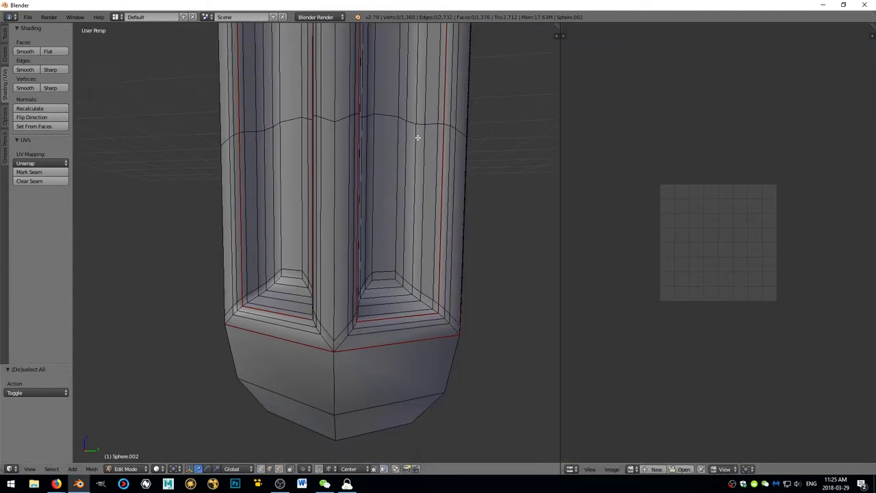
{"action": "key", "text": "a"}
{"action": "left_click", "coordinate": [41, 163]}
{"action": "left_click", "coordinate": [27, 174]}
{"action": "scroll", "coordinate": [694, 240], "scroll_direction": "up", "scroll_amount": 3}
{"action": "scroll", "coordinate": [694, 240], "scroll_direction": "up", "scroll_amount": 1}
{"action": "left_click", "coordinate": [570, 469]}
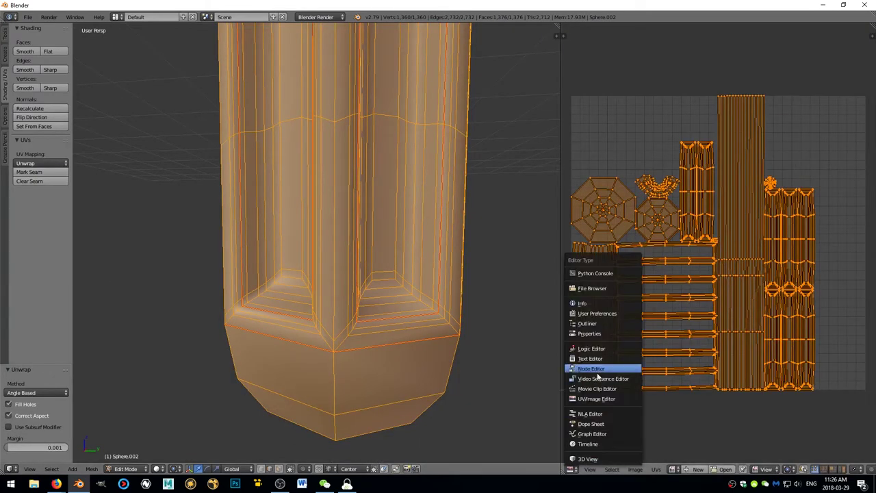
{"action": "left_click", "coordinate": [590, 333]}
{"action": "key", "text": "Tab"}
Save as screw_driver_0001.blend in a new speed_model_003 scenes folder under D:\tutorials.
{"action": "key", "text": "ctrl+s"}
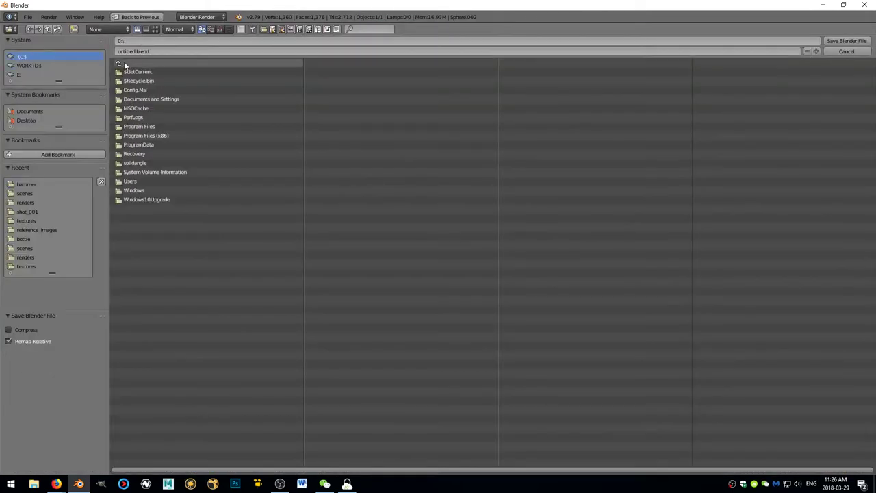
{"action": "left_click", "coordinate": [29, 65]}
{"action": "left_click", "coordinate": [73, 29]}
{"action": "type", "text": "speed_model_003"}
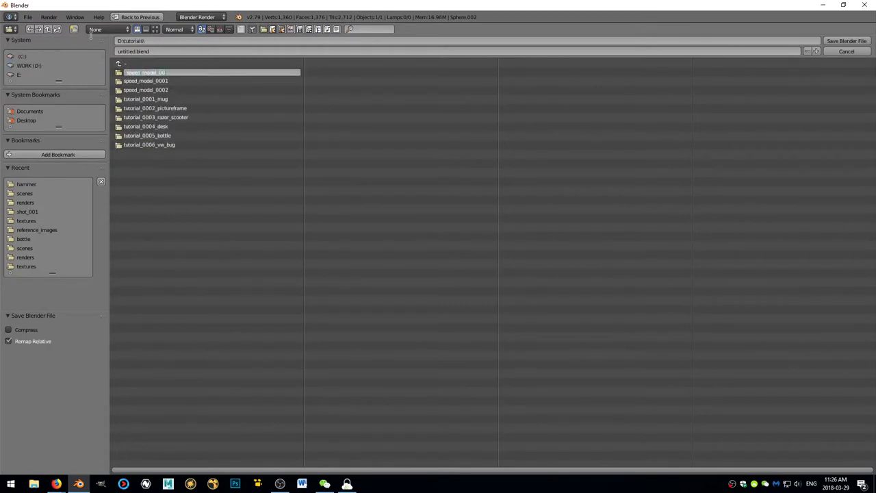
{"action": "left_click", "coordinate": [73, 29]}
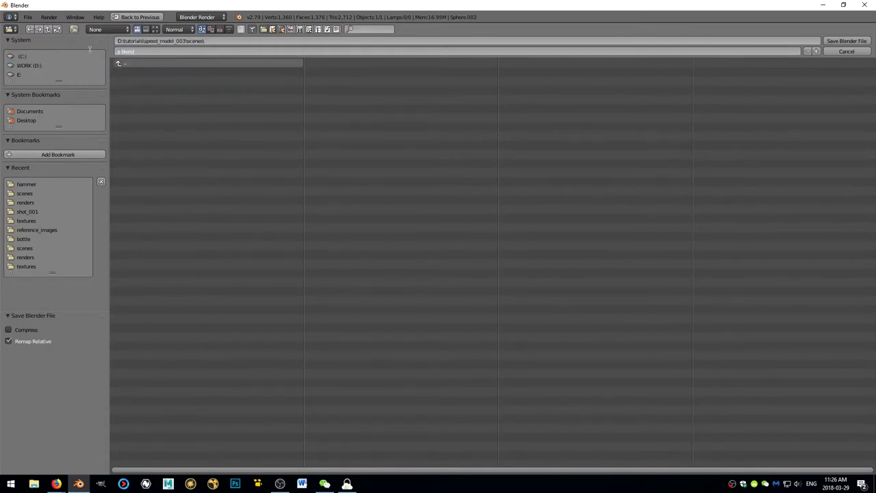
{"action": "key", "text": "Return"}
Add a Node Editor below the 3D view, switch to Cycles, and create the handle material.
{"action": "scroll", "coordinate": [273, 204], "scroll_direction": "down", "scroll_amount": 3}
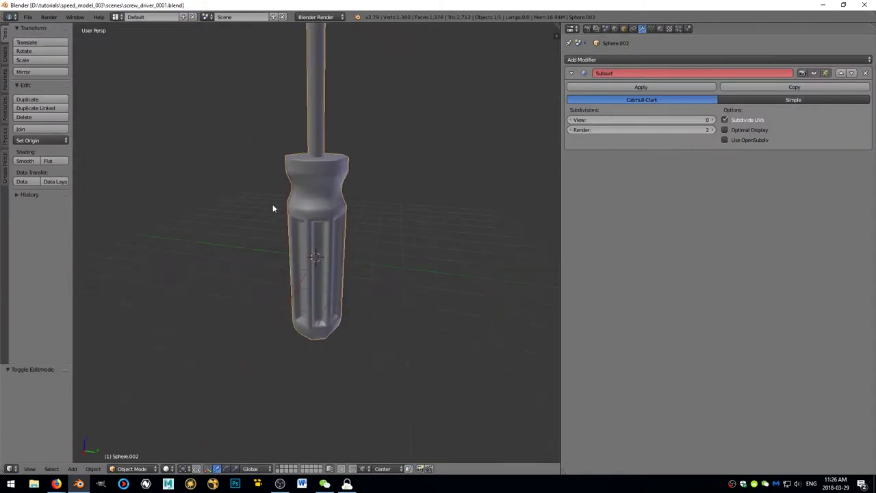
{"action": "middle_click_drag", "start_coordinate": [332, 283], "coordinate": [331, 370], "text": "shift"}
{"action": "left_click_drag", "start_coordinate": [3, 471], "coordinate": [14, 291]}
{"action": "left_click", "coordinate": [10, 469]}
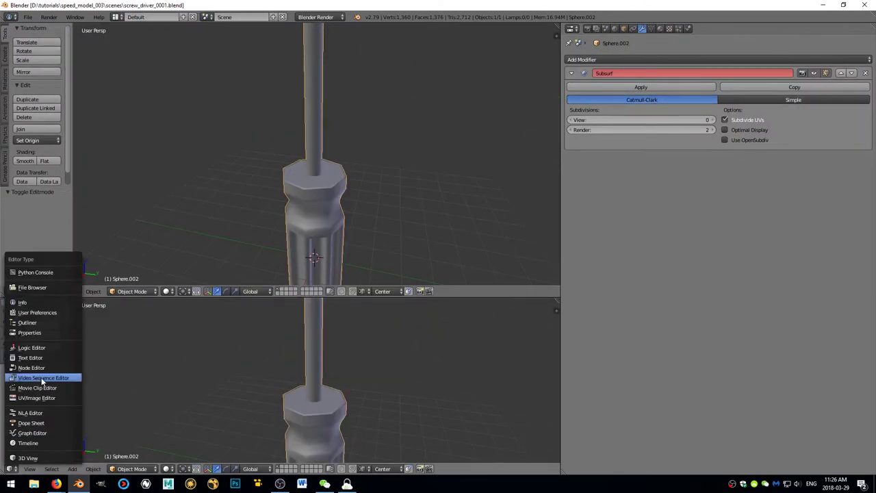
{"action": "left_click", "coordinate": [41, 400]}
{"action": "left_click", "coordinate": [660, 28]}
{"action": "left_click", "coordinate": [316, 16]}
{"action": "left_click", "coordinate": [318, 37]}
{"action": "left_click", "coordinate": [638, 89]}
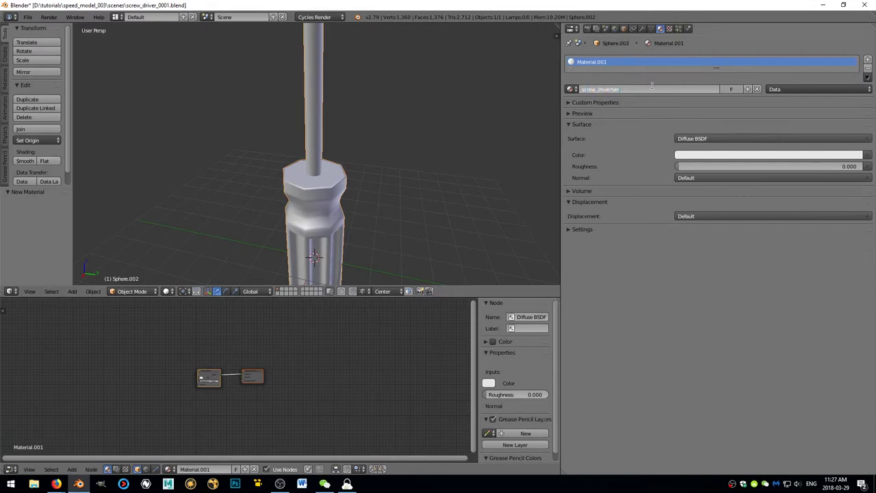
{"action": "type", "text": "_handle"}
Add Glossy, Transparent and Mix Shader nodes and wire them into the material output.
{"action": "key", "text": "shift+a"}
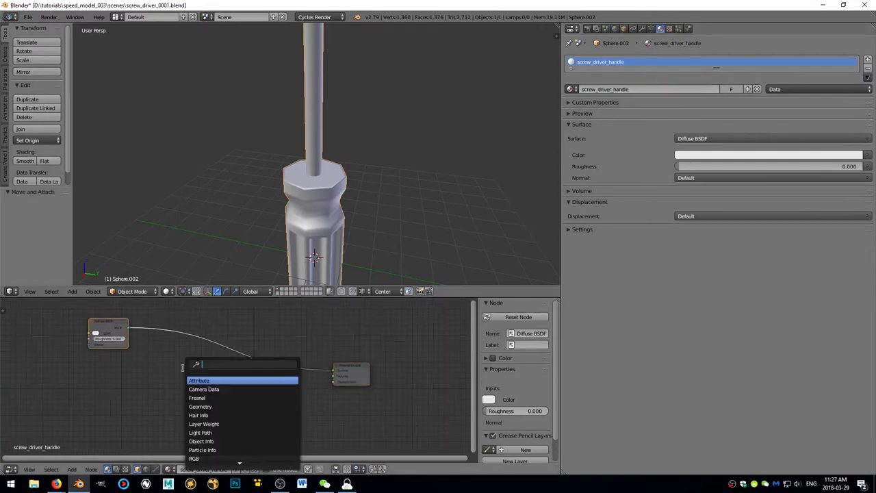
{"action": "left_click", "coordinate": [109, 370]}
{"action": "key", "text": "shift+a"}
{"action": "left_click", "coordinate": [204, 380]}
{"action": "key", "text": "shift+a"}
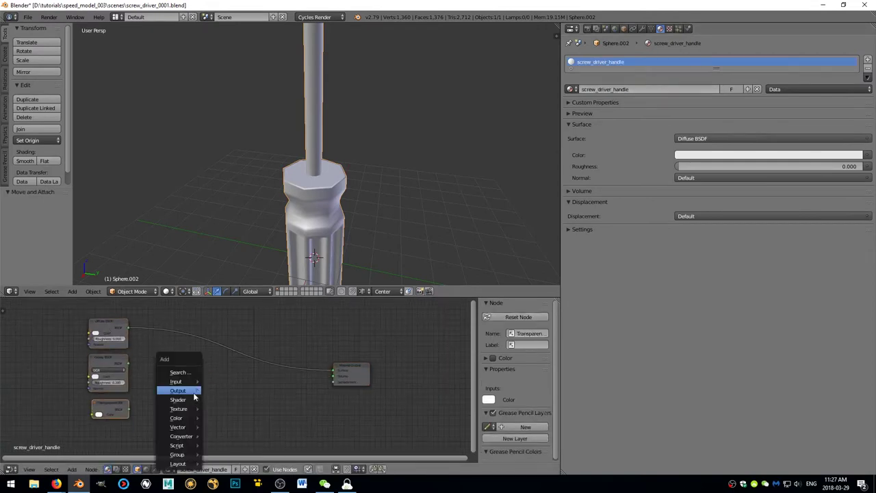
{"action": "left_click", "coordinate": [205, 392]}
{"action": "left_click", "coordinate": [263, 373]}
{"action": "left_click_drag", "start_coordinate": [127, 328], "coordinate": [132, 333]}
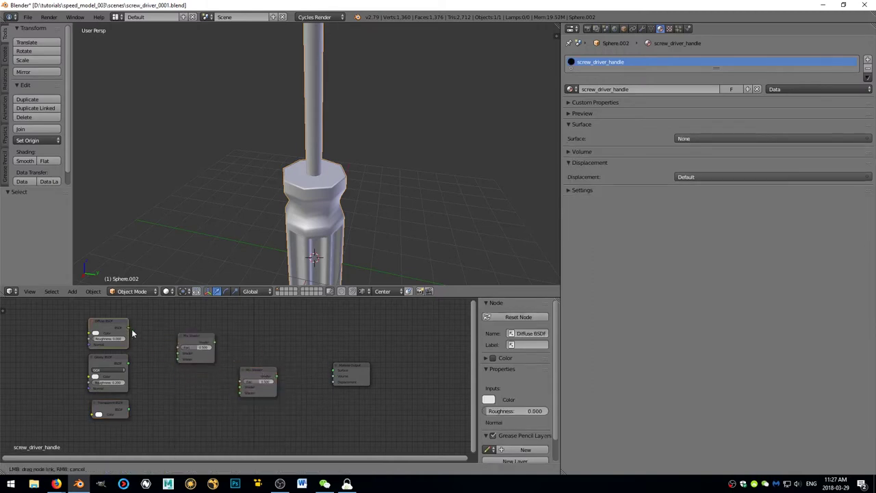
{"action": "left_click_drag", "start_coordinate": [130, 411], "coordinate": [240, 392]}
{"action": "mouse_move", "coordinate": [214, 342]}
{"action": "left_mouse_down"}
{"action": "mouse_move", "coordinate": [240, 385]}
{"action": "mouse_move", "coordinate": [333, 371]}
{"action": "left_mouse_up"}
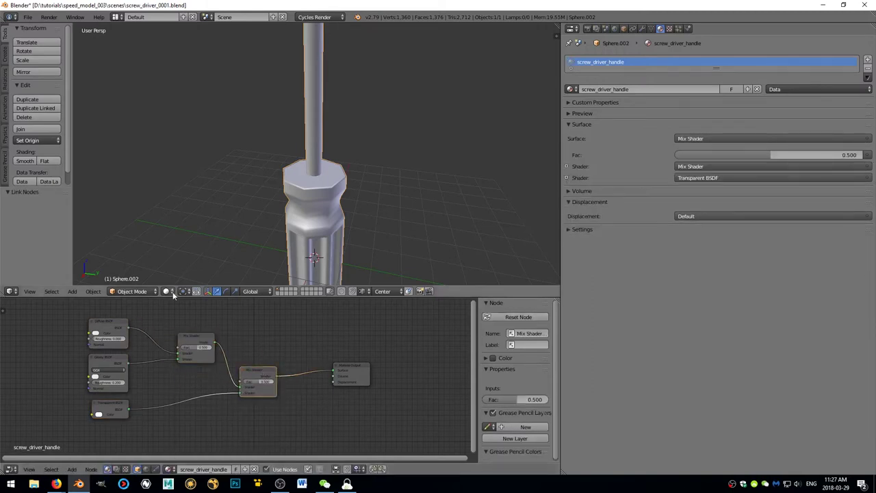
Load hdrmaps_com_free_023_tonemapped.jpg as the world environment texture and preview with rendered shading.
{"action": "left_click", "coordinate": [614, 28]}
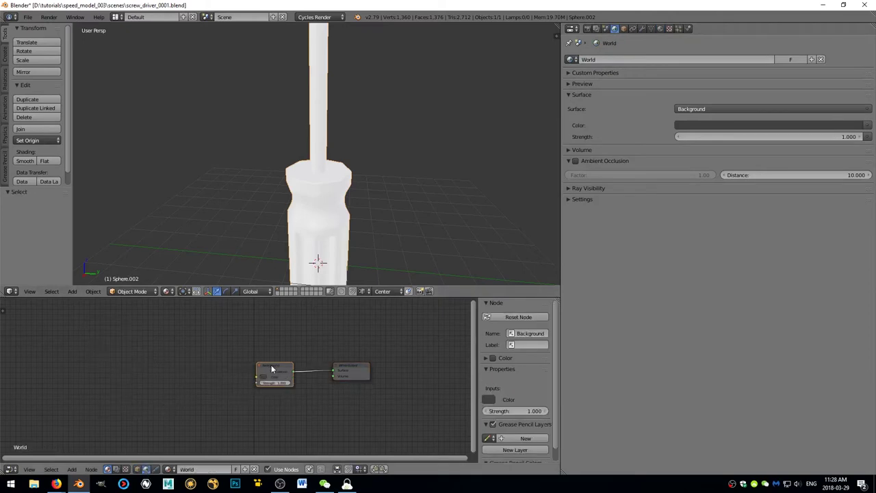
{"action": "left_click", "coordinate": [685, 140]}
{"action": "key", "text": "BackSpace"}
{"action": "left_click", "coordinate": [132, 143]}
{"action": "left_click", "coordinate": [137, 143]}
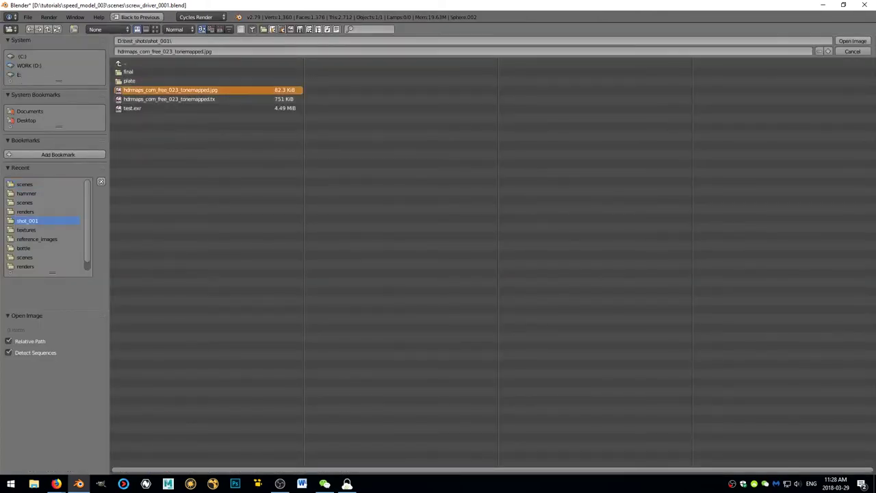
{"action": "double_click", "coordinate": [171, 87]}
{"action": "left_click", "coordinate": [170, 293]}
{"action": "left_click", "coordinate": [179, 232]}
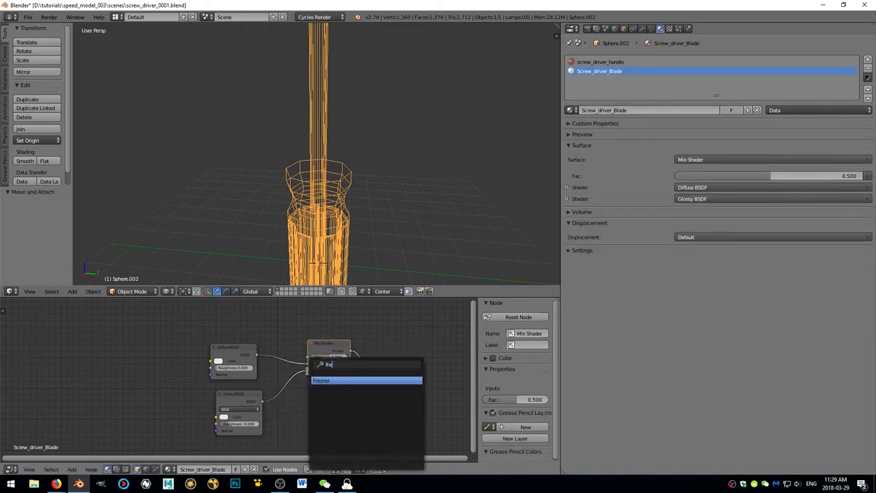
Darken the blade's diffuse colour, enter Edit Mode, and preview the screwdriver in rendered shading.
{"action": "left_click", "coordinate": [211, 358]}
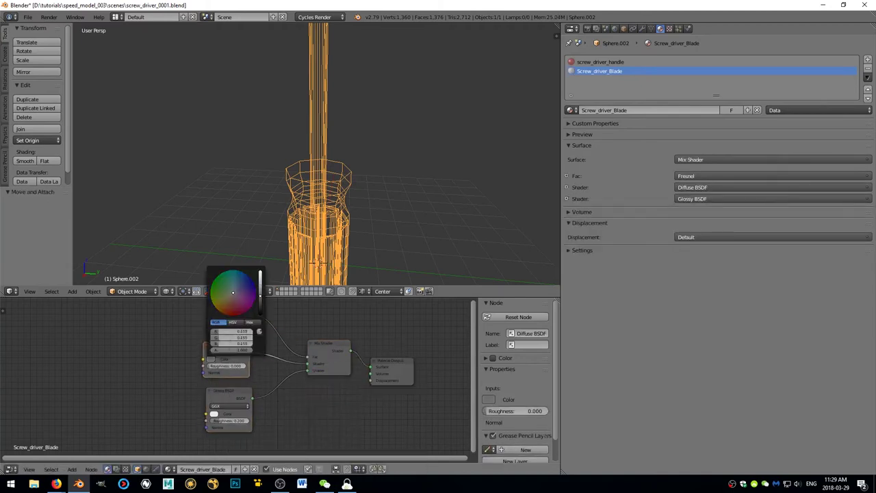
{"action": "key", "text": "shift+z"}
{"action": "key", "text": "shift+z"}
{"action": "key", "text": "Tab"}
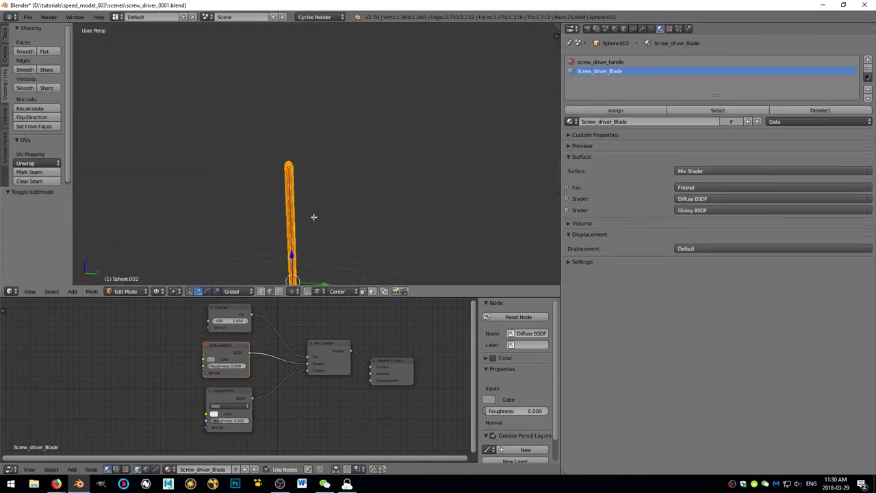
{"action": "left_click", "coordinate": [157, 291]}
{"action": "left_click", "coordinate": [171, 279]}
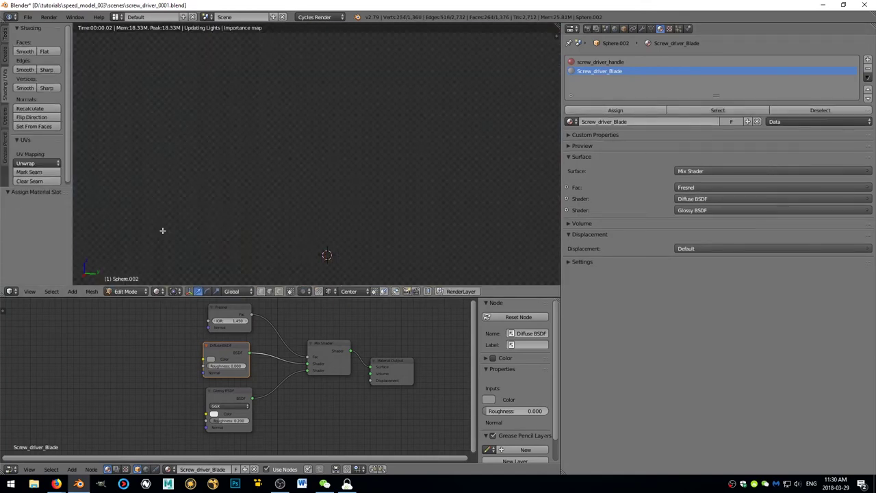